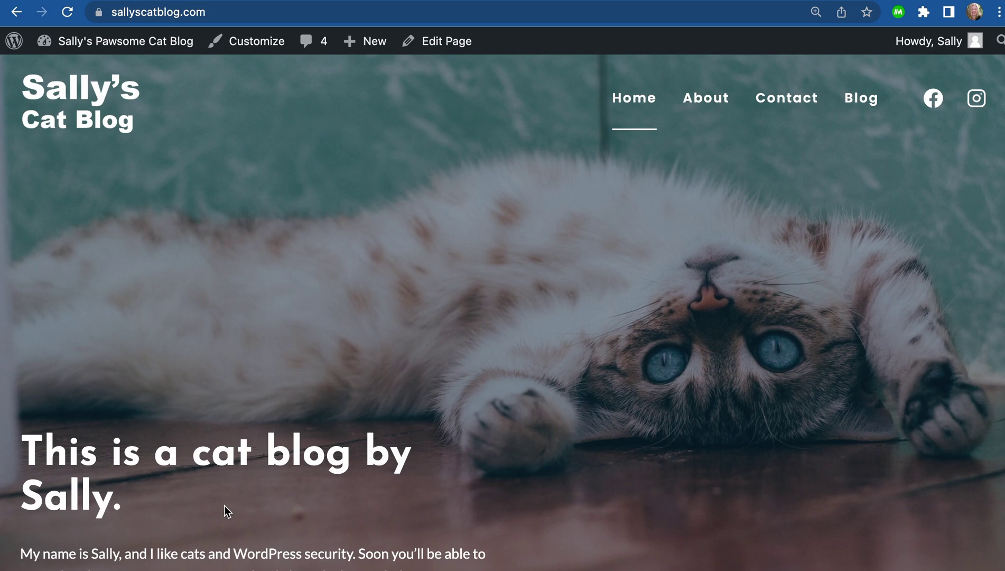
- Open Home in the block editor and give the heading word 'cat' the Typed Text format
{"action": "left_click", "coordinate": [446, 41]}
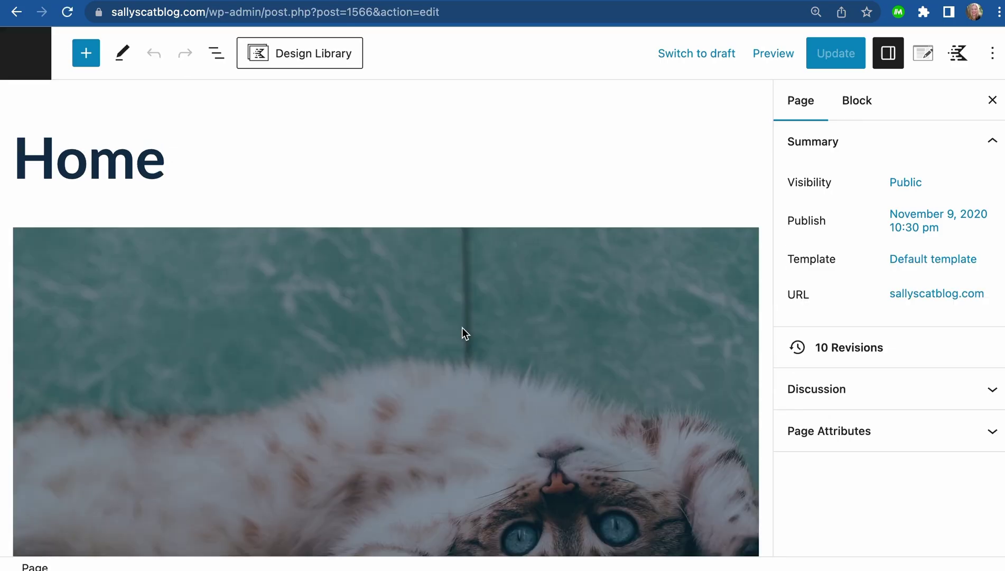
{"action": "scroll", "coordinate": [462, 328], "scroll_direction": "down", "scroll_amount": 5}
{"action": "left_click", "coordinate": [225, 333]}
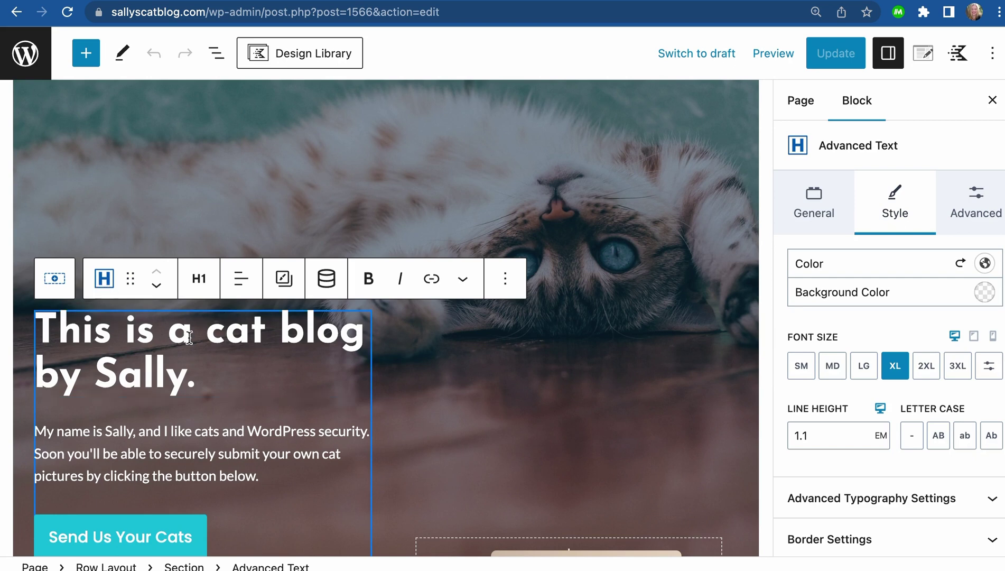
{"action": "double_click", "coordinate": [235, 335]}
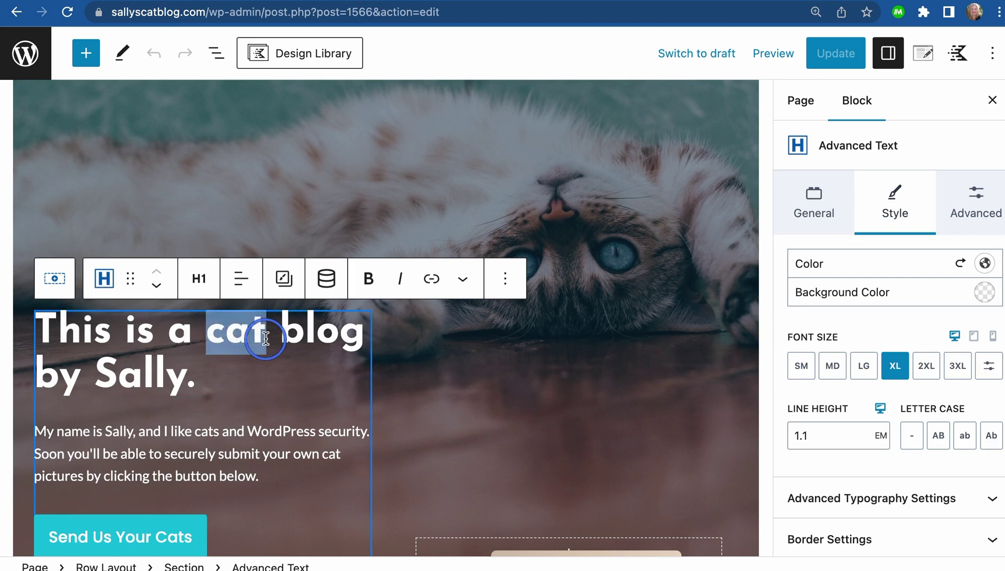
{"action": "left_click", "coordinate": [464, 282]}
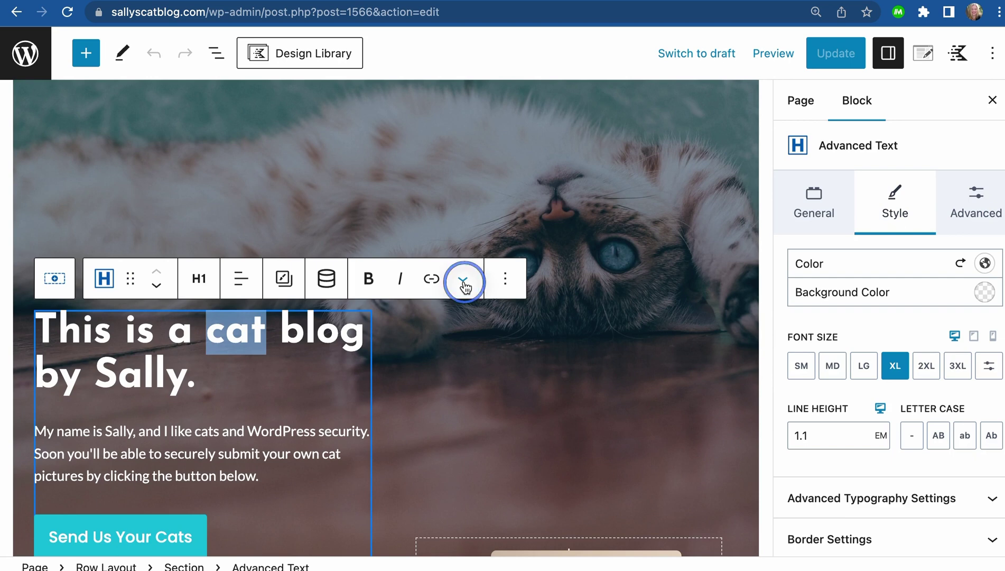
{"action": "scroll", "coordinate": [472, 342], "scroll_direction": "down", "scroll_amount": 1}
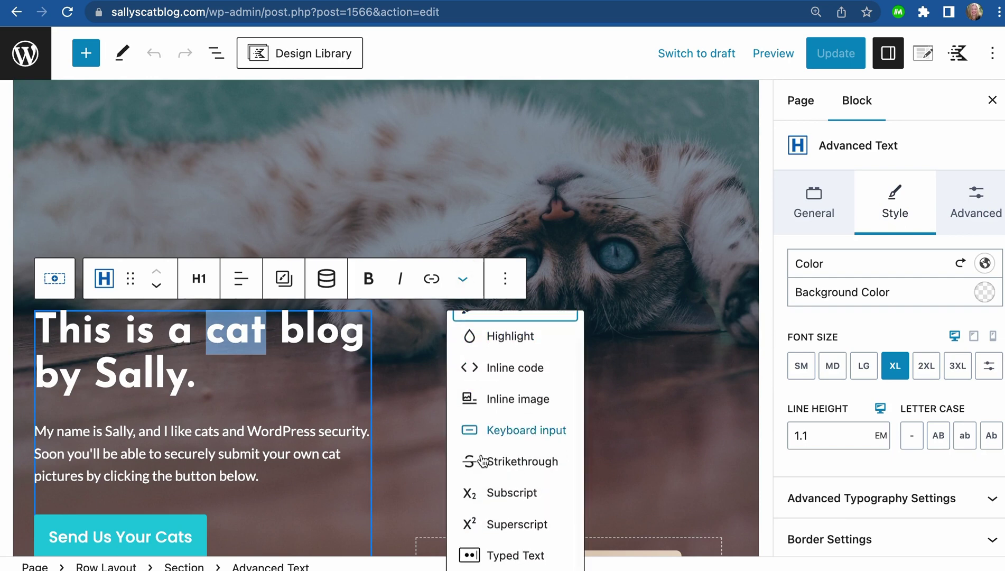
{"action": "left_click", "coordinate": [499, 556]}
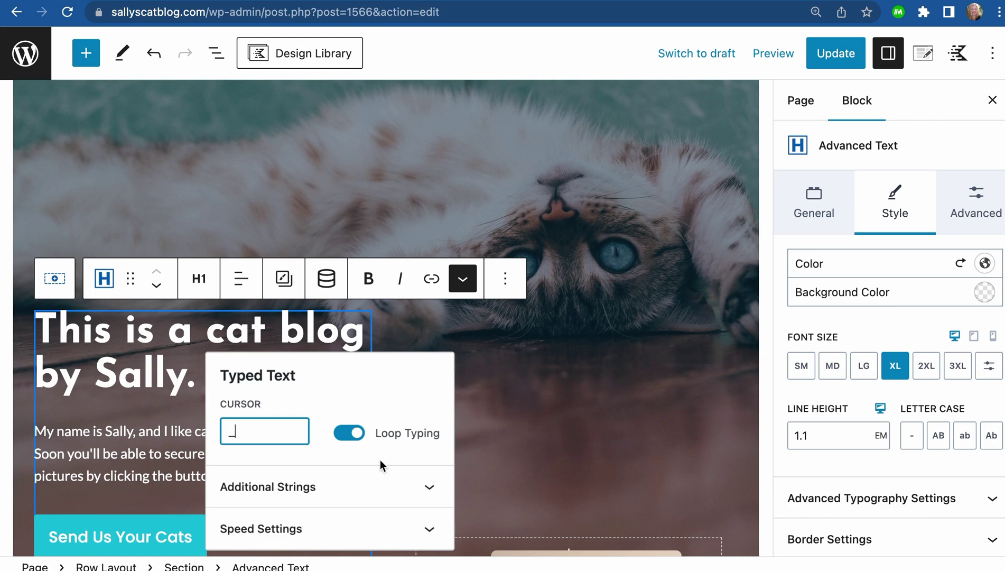
- Add the Additional Strings 'feline', 'kitten' and 'chonky cat' to the typed text
{"action": "left_click", "coordinate": [360, 483]}
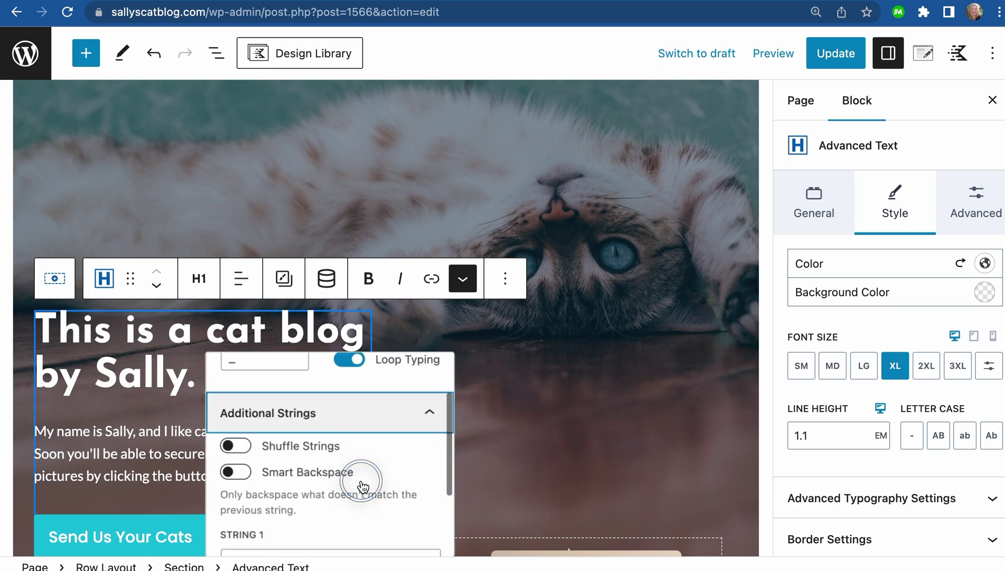
{"action": "scroll", "coordinate": [324, 474], "scroll_direction": "down", "scroll_amount": 4}
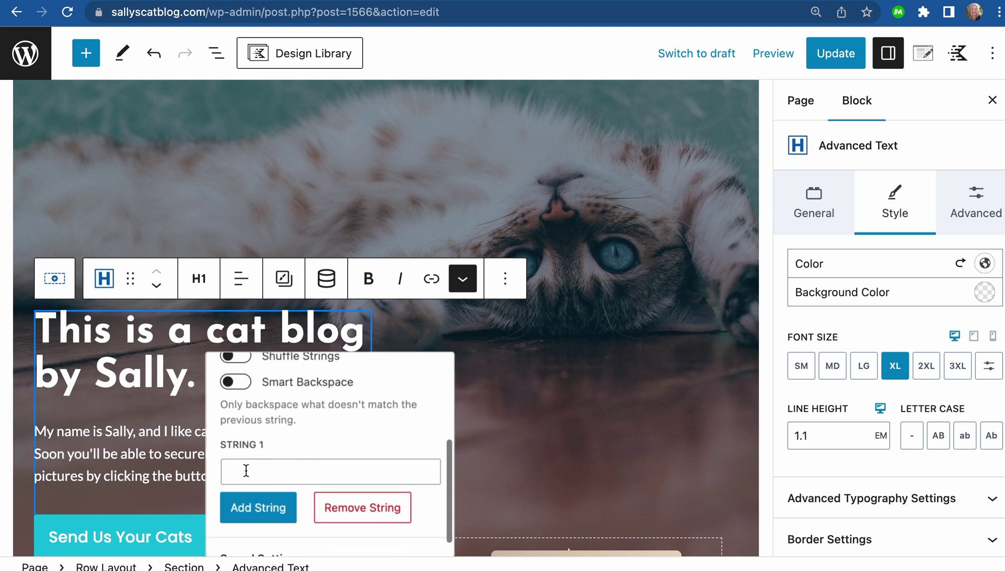
{"action": "left_click", "coordinate": [246, 470]}
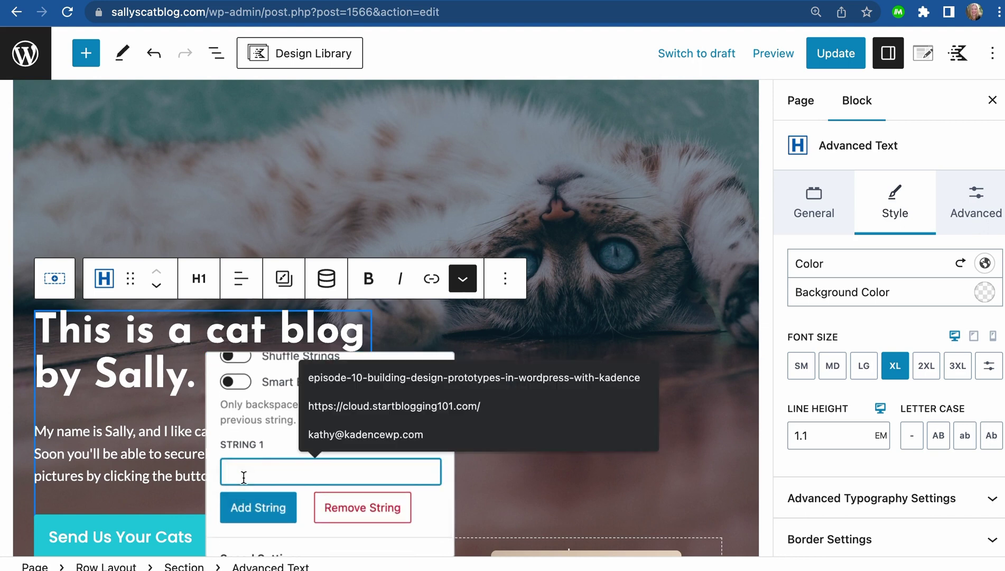
{"action": "type", "text": "feline"}
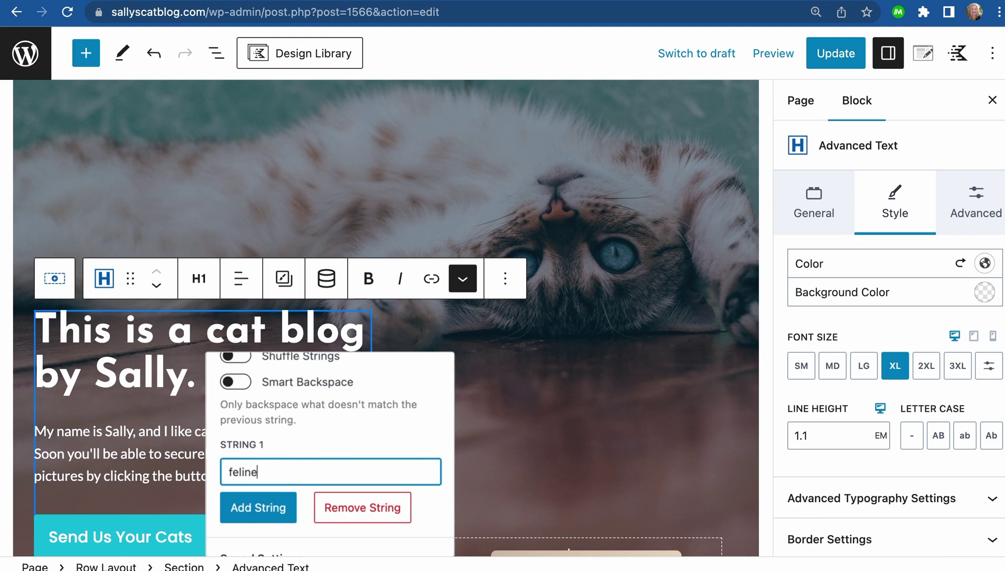
{"action": "left_click", "coordinate": [258, 507]}
{"action": "left_click", "coordinate": [272, 523]}
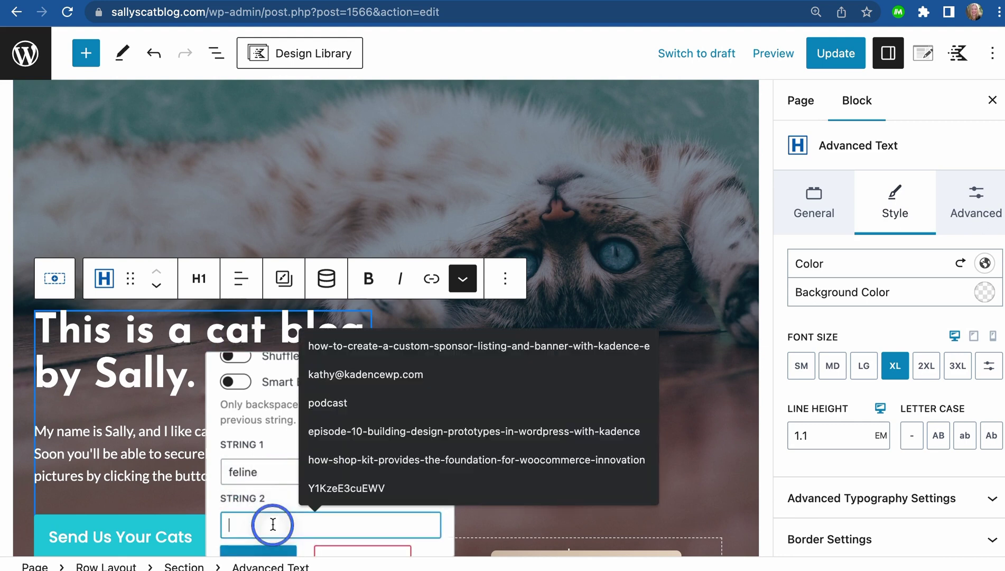
{"action": "type", "text": "kitte"}
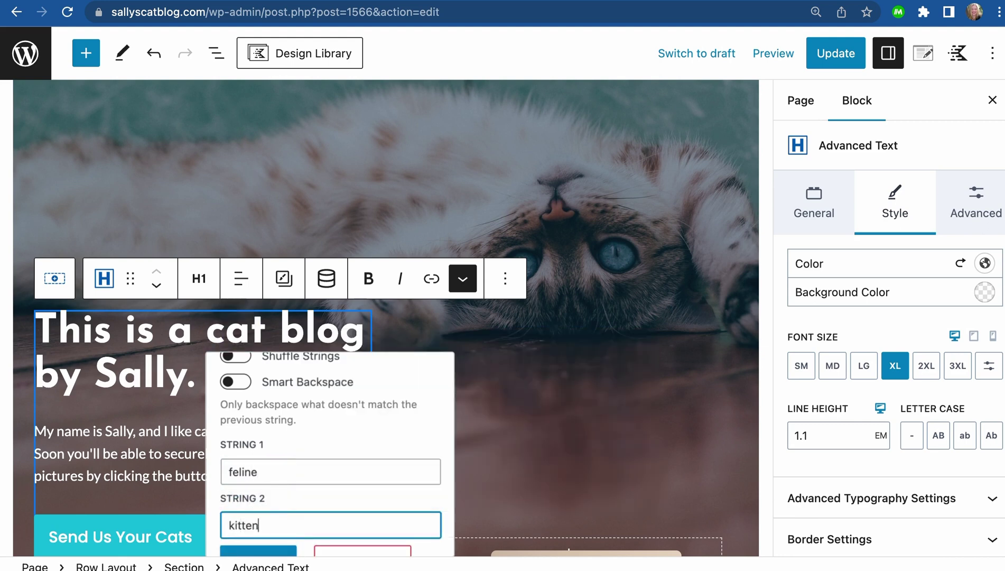
{"action": "type", "text": "n"}
{"action": "scroll", "coordinate": [248, 507], "scroll_direction": "down", "scroll_amount": 3}
{"action": "left_click", "coordinate": [252, 481]}
{"action": "left_click", "coordinate": [254, 492]}
{"action": "type", "text": "chonky cat"}
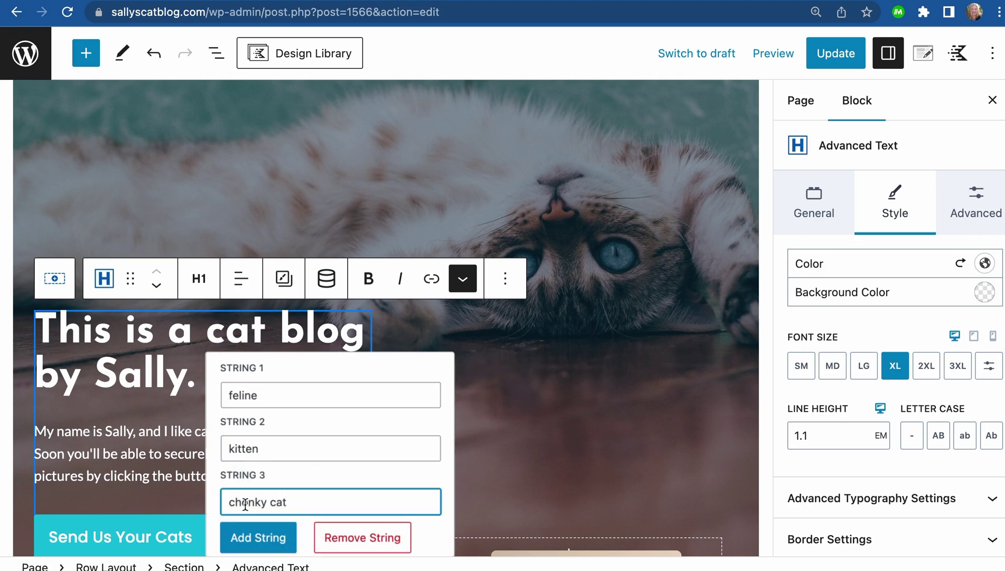
- Add an empty fourth string field and review the Speed Settings
{"action": "left_click", "coordinate": [249, 538]}
{"action": "scroll", "coordinate": [317, 465], "scroll_direction": "down", "scroll_amount": 1}
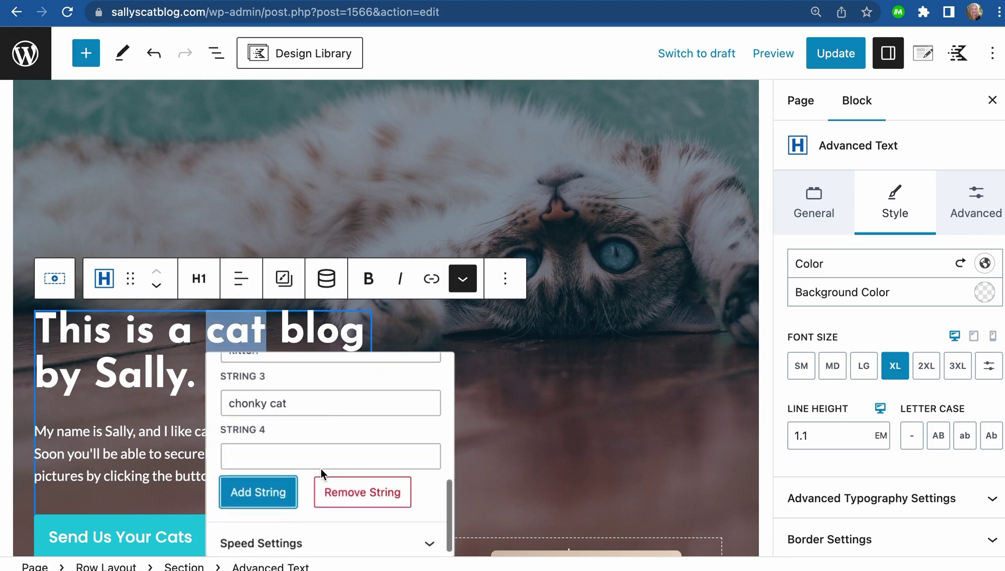
{"action": "scroll", "coordinate": [320, 508], "scroll_direction": "down", "scroll_amount": 1}
{"action": "left_click", "coordinate": [311, 541]}
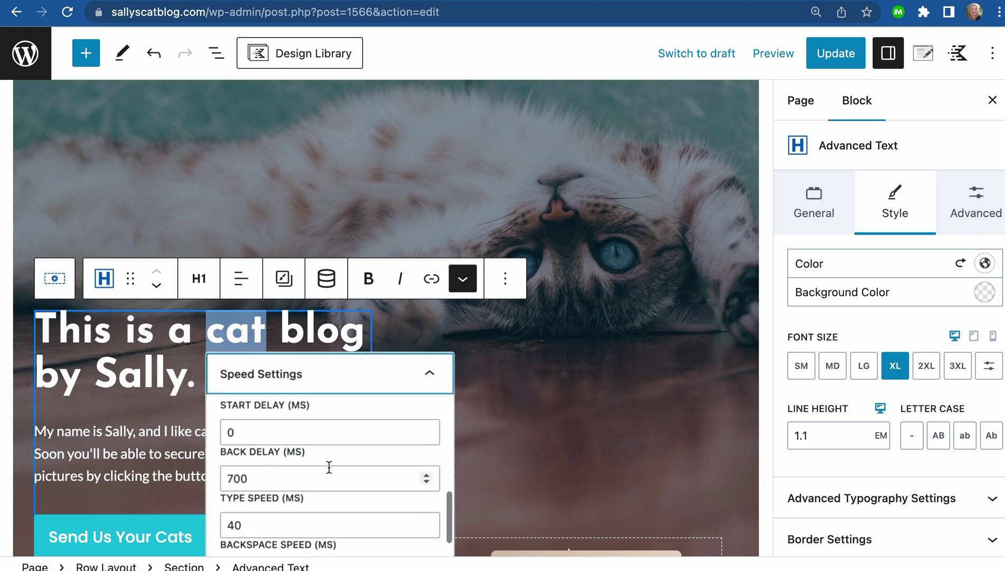
{"action": "scroll", "coordinate": [316, 459], "scroll_direction": "down", "scroll_amount": 1}
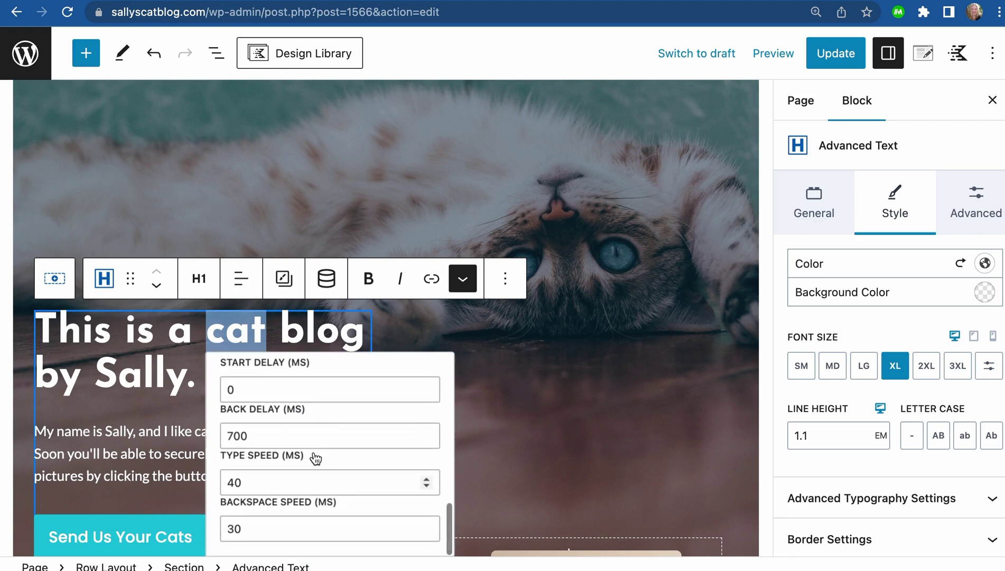
{"action": "scroll", "coordinate": [310, 505], "scroll_direction": "up", "scroll_amount": 5}
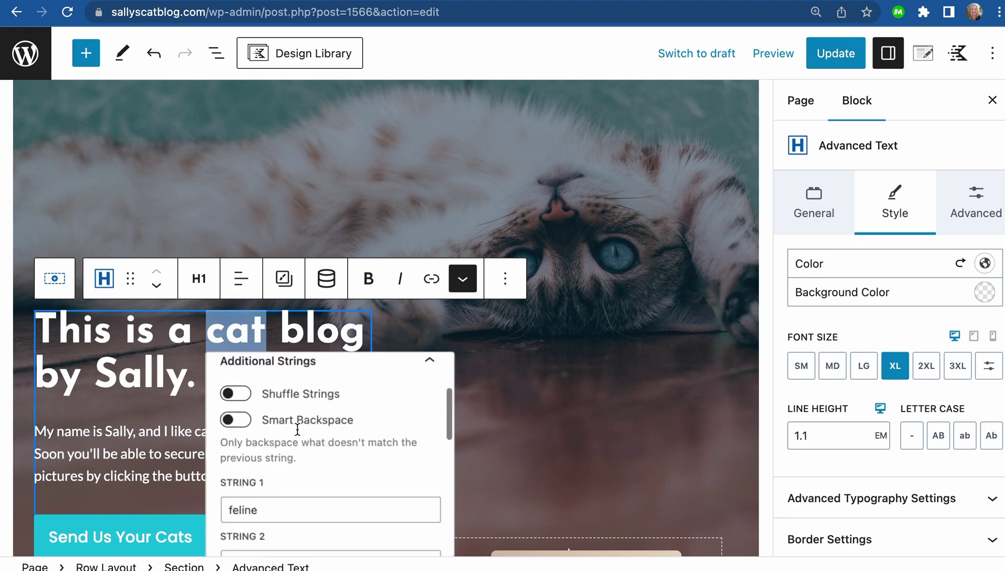
{"action": "scroll", "coordinate": [298, 430], "scroll_direction": "up", "scroll_amount": 3}
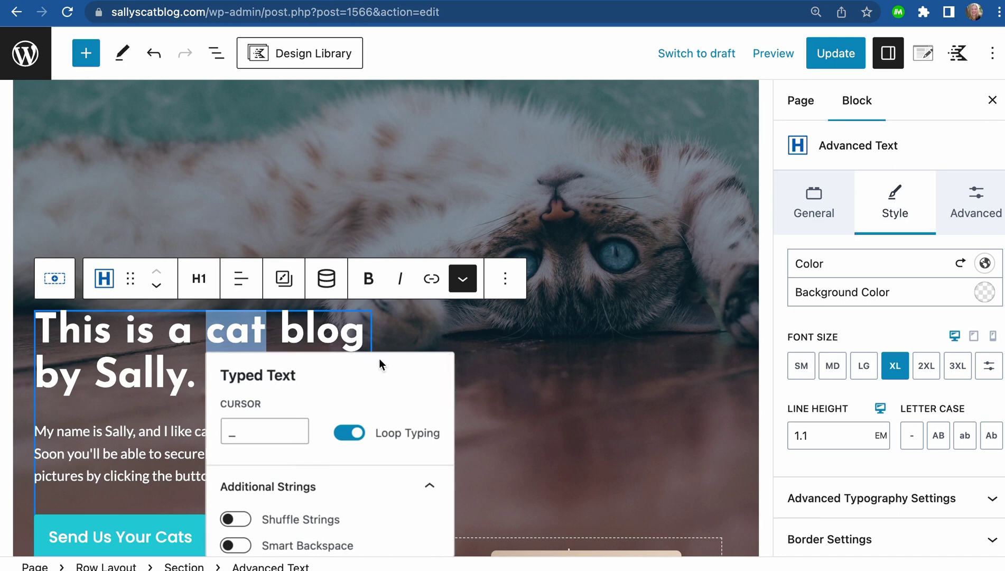
- Update the homepage and view the live page
{"action": "left_click", "coordinate": [840, 53]}
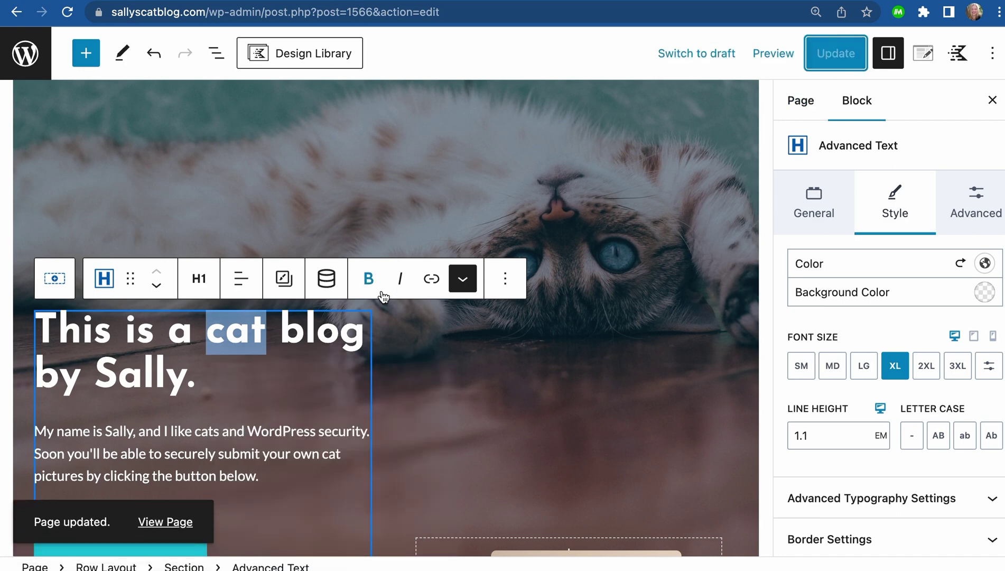
{"action": "left_click", "coordinate": [166, 523]}
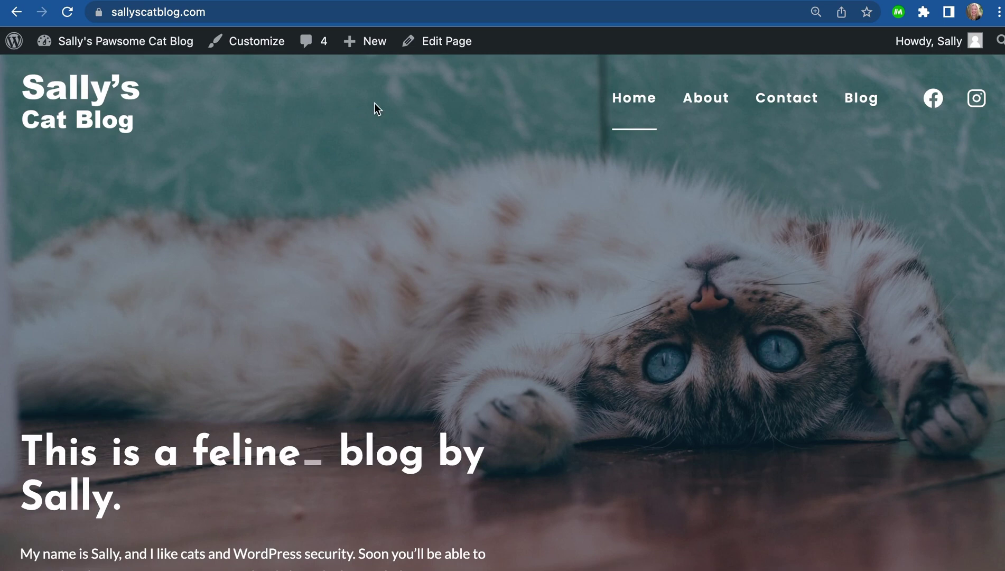
- Reopen Home in the editor and trim the hero heading back to 'This is a'
{"action": "left_click", "coordinate": [436, 42]}
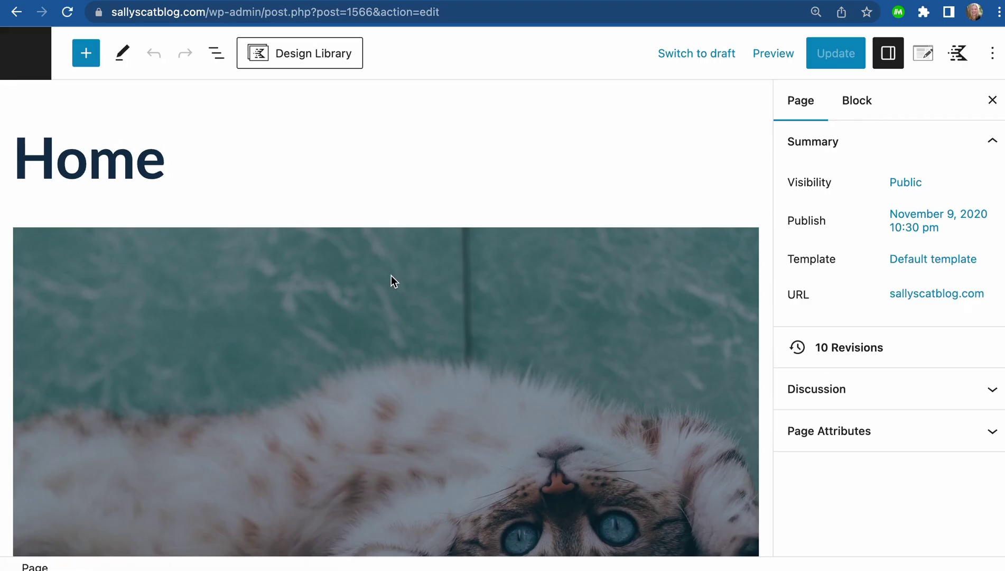
{"action": "scroll", "coordinate": [391, 276], "scroll_direction": "down", "scroll_amount": 5}
{"action": "left_click", "coordinate": [190, 364]}
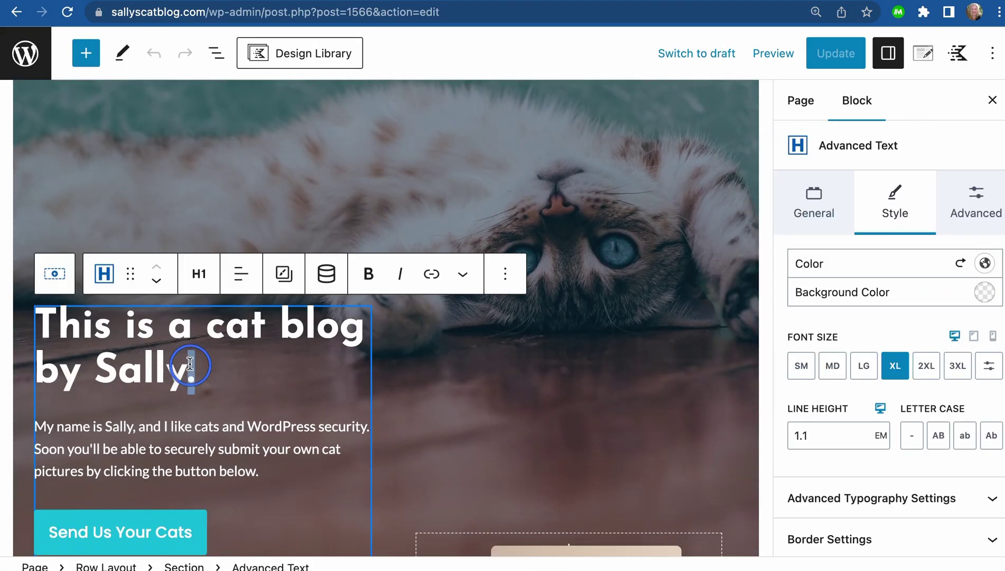
{"action": "left_click", "coordinate": [170, 334]}
{"action": "key", "text": "Right"}
{"action": "key", "text": "Right"}
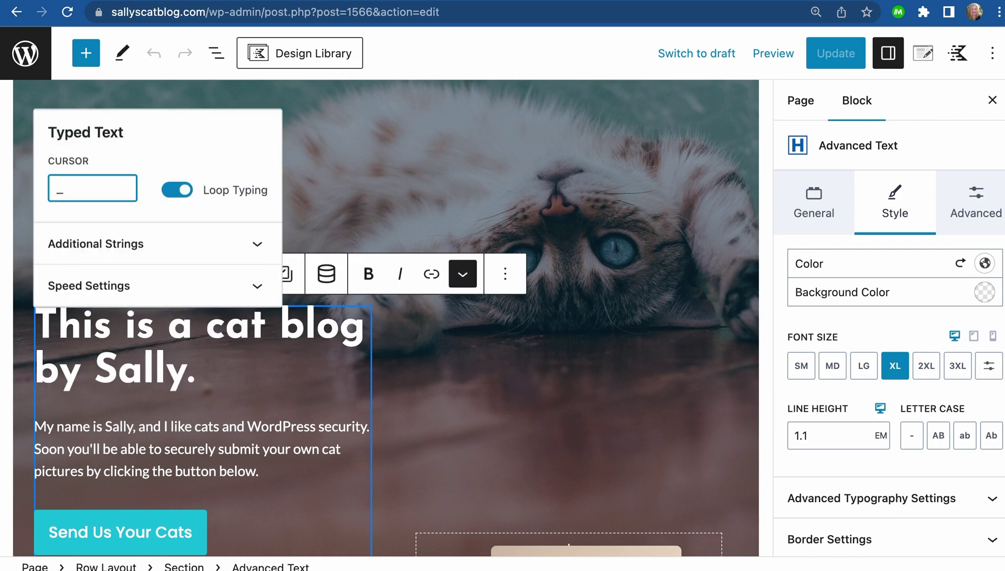
{"action": "left_click", "coordinate": [209, 370]}
{"action": "key", "text": "BackSpace"}
{"action": "key", "text": "BackSpace"}
{"action": "key", "text": "BackSpace"}
{"action": "key", "text": "BackSpace"}
{"action": "key", "text": "BackSpace"}
{"action": "key", "text": "BackSpace"}
{"action": "key", "text": "BackSpace"}
{"action": "key", "text": "BackSpace"}
{"action": "key", "text": "BackSpace"}
{"action": "key", "text": "BackSpace"}
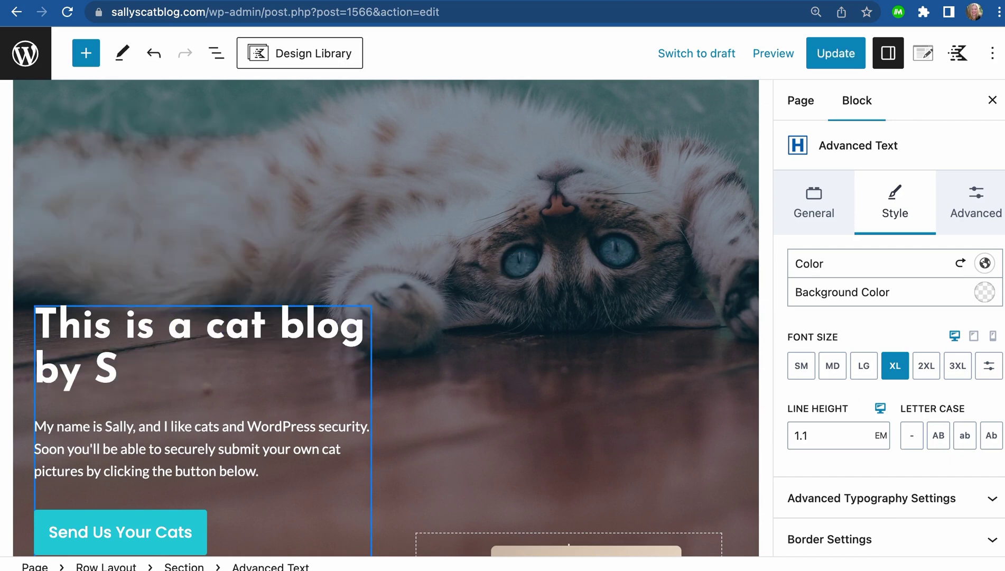
{"action": "key", "text": "BackSpace"}
{"action": "key", "text": "BackSpace"}
{"action": "key", "text": "BackSpace"}
{"action": "key", "text": "BackSpace"}
{"action": "key", "text": "BackSpace"}
{"action": "key", "text": "BackSpace"}
{"action": "key", "text": "BackSpace"}
{"action": "key", "text": "BackSpace"}
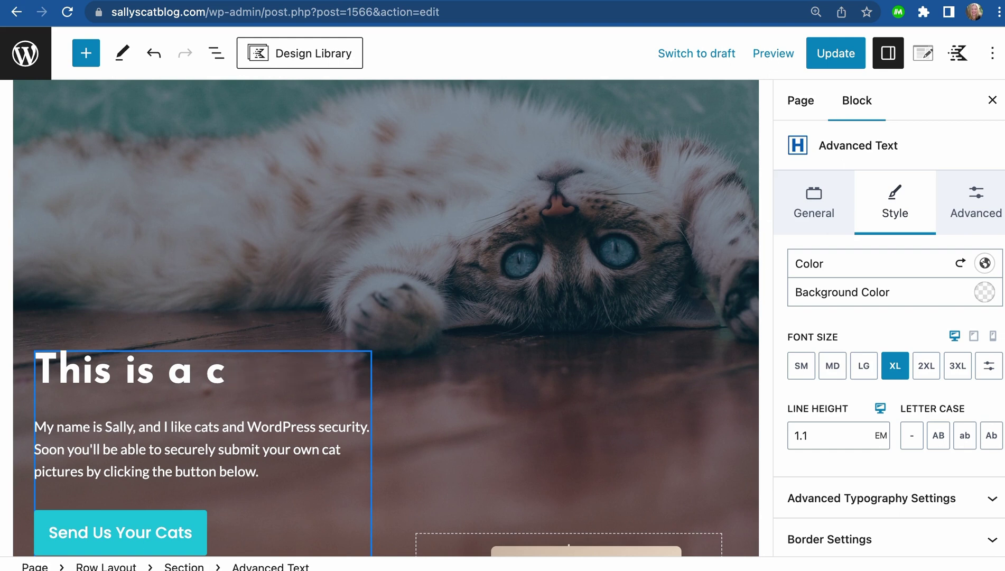
{"action": "key", "text": "BackSpace"}
- Insert an Advanced Text block below it via /ad and type 'cat'
{"action": "key", "text": "Return"}
{"action": "type", "text": "c"}
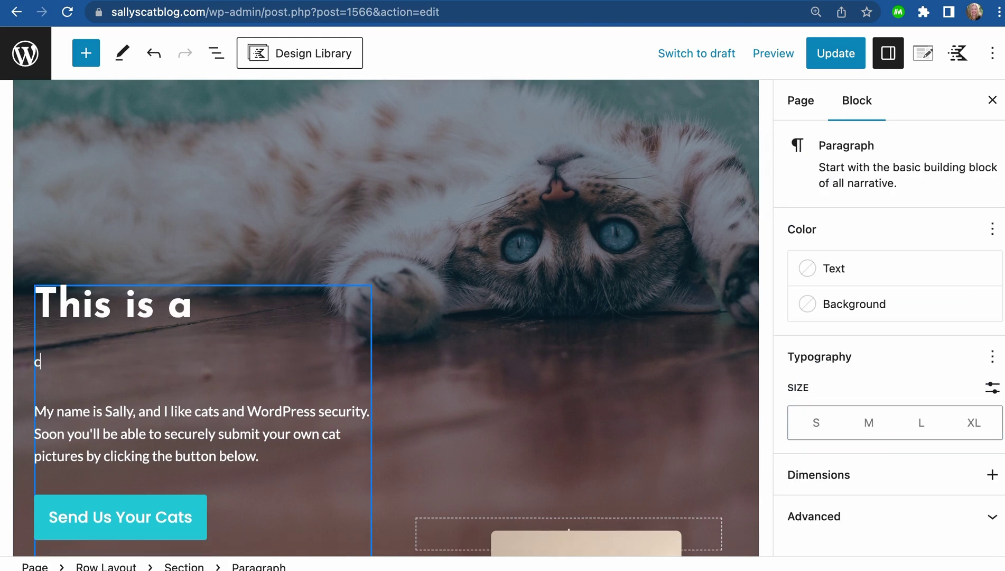
{"action": "key", "text": "BackSpace"}
{"action": "type", "text": "/ad"}
{"action": "key", "text": "Down"}
{"action": "key", "text": "Down"}
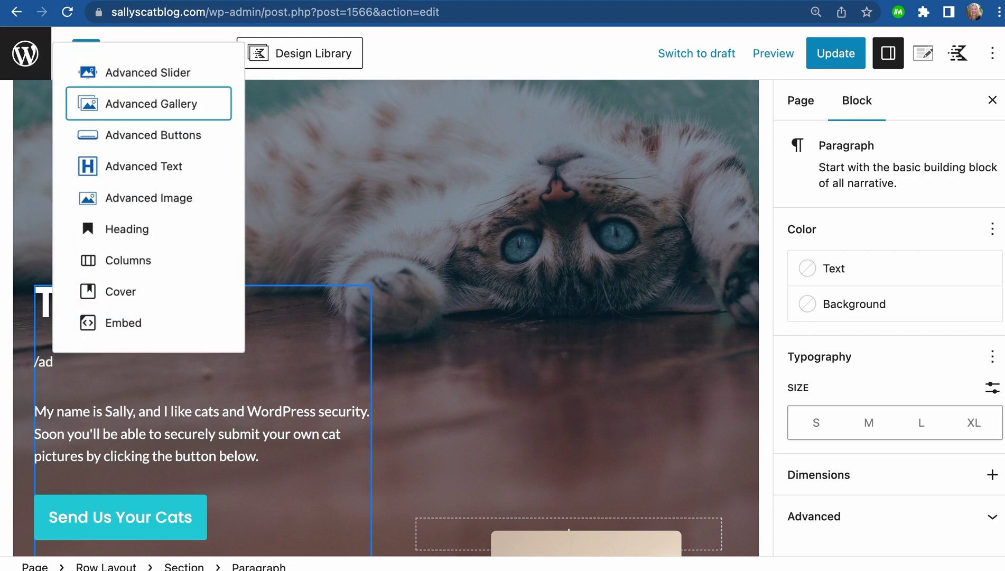
{"action": "key", "text": "Down"}
{"action": "key", "text": "Return"}
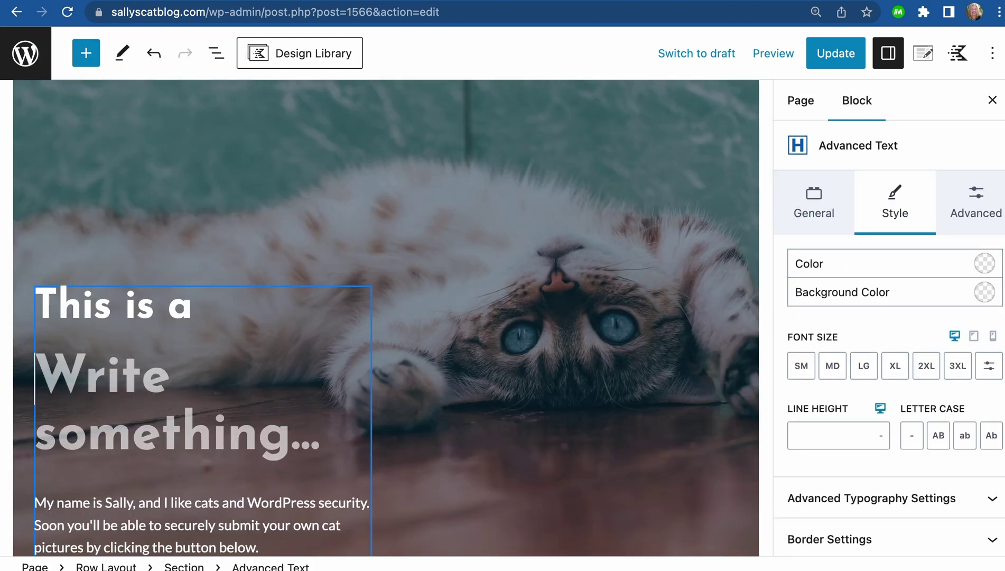
{"action": "type", "text": "cat"}
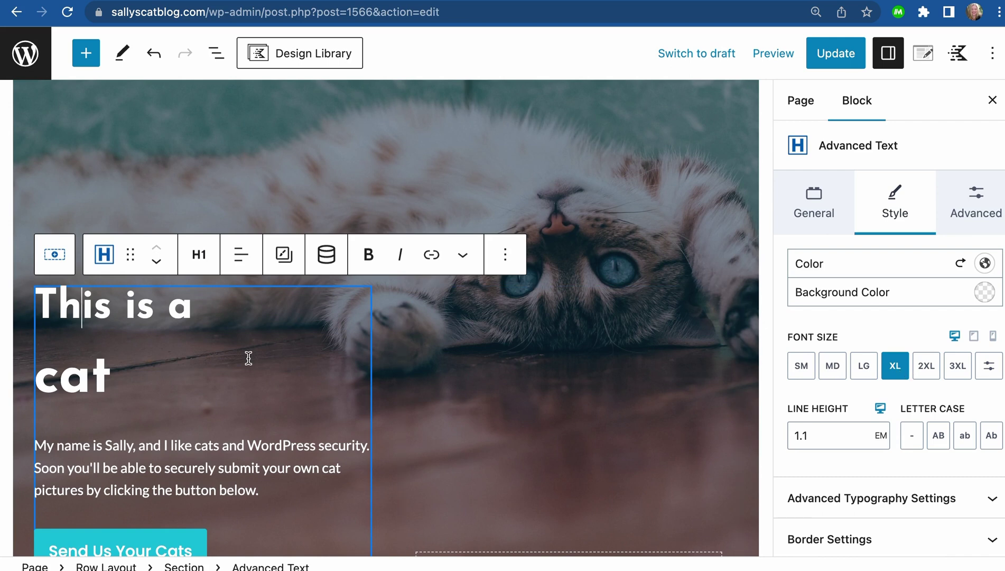
- Make the 'cat' block an H1 heading at XL size
{"action": "key", "text": "ctrl+z"}
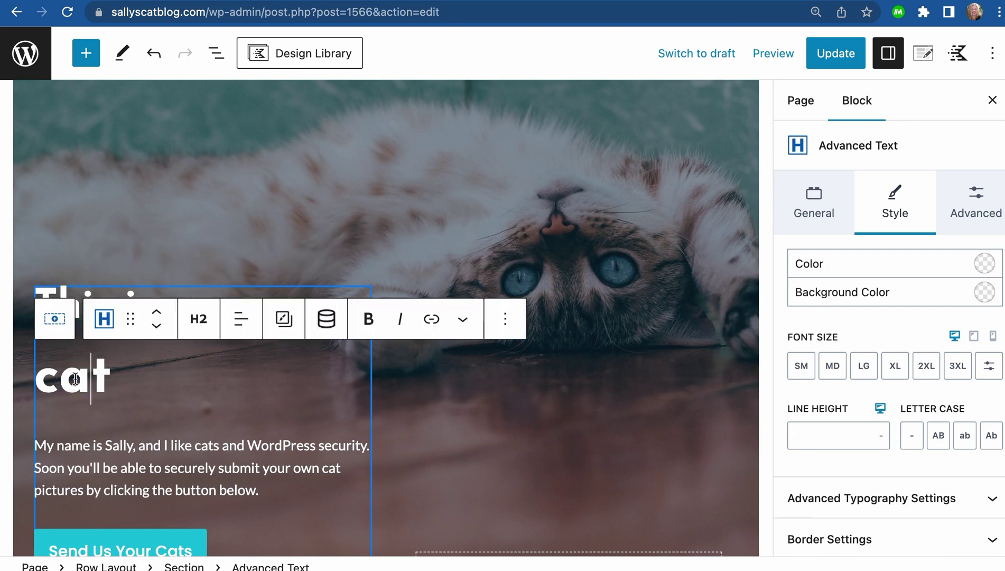
{"action": "left_click", "coordinate": [197, 329]}
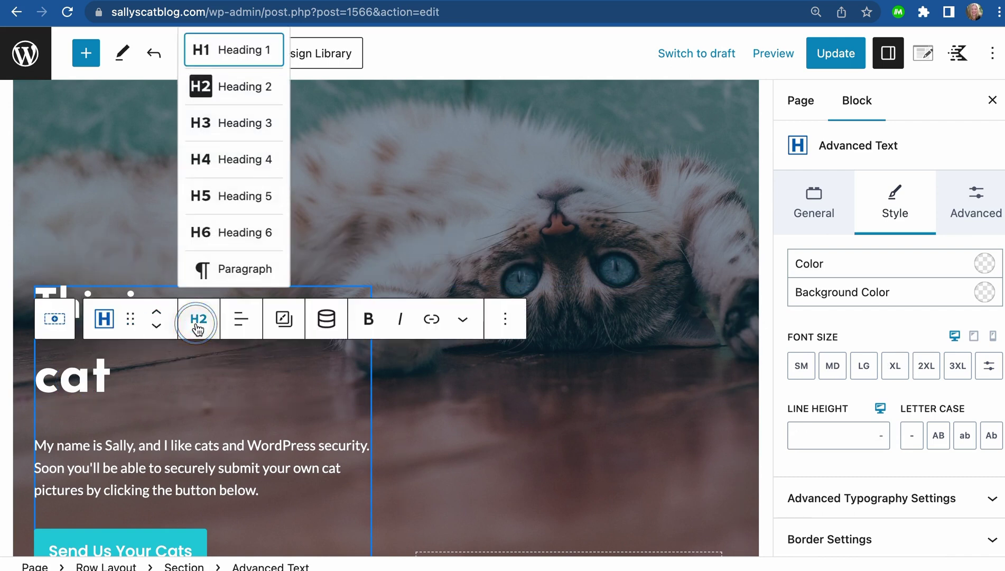
{"action": "left_click", "coordinate": [247, 54]}
{"action": "left_click", "coordinate": [61, 364]}
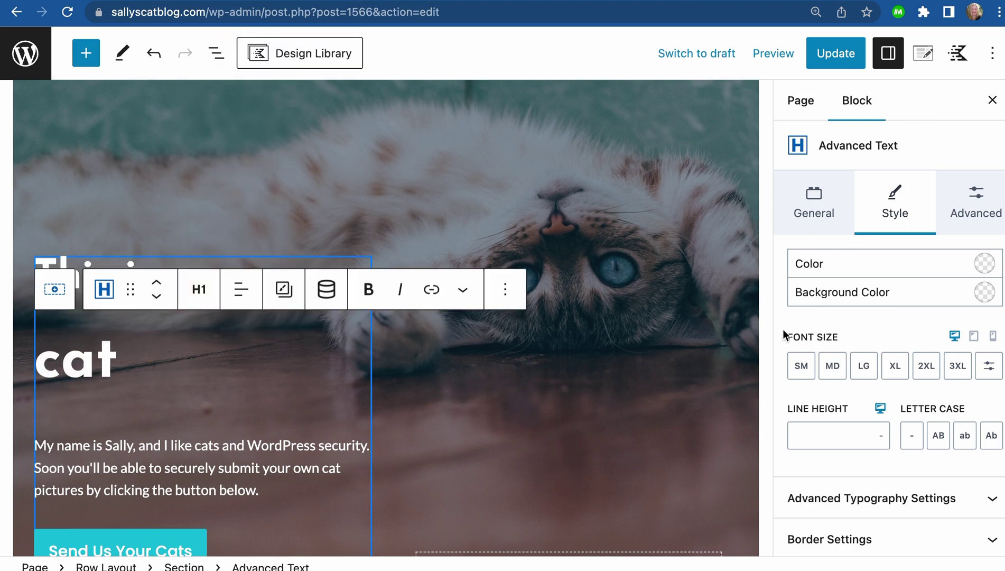
{"action": "left_click", "coordinate": [897, 374]}
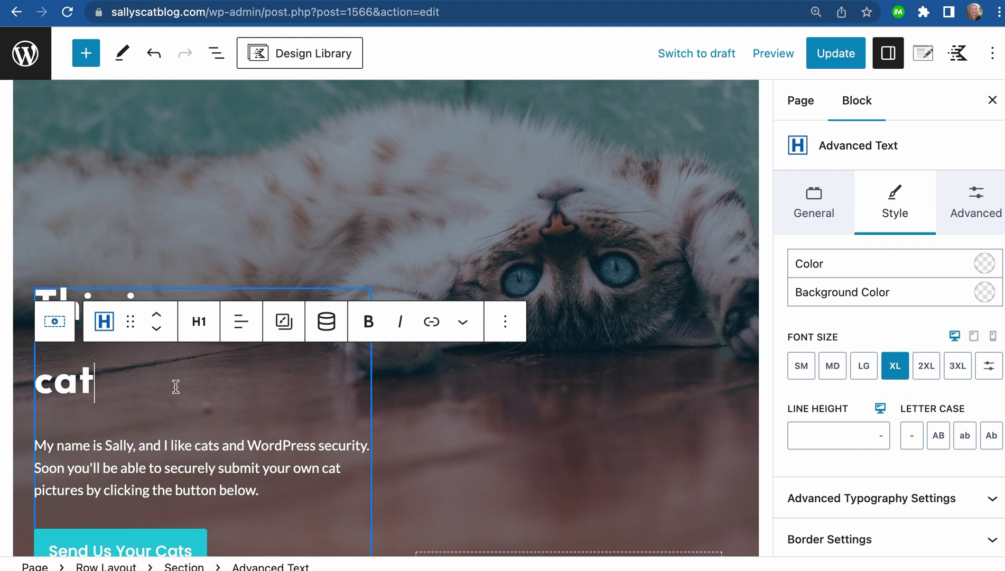
- Add an XL H1 Advanced Text block reading 'blog by' plus the author's name, then save
{"action": "key", "text": "Return"}
{"action": "type", "text": "/ad"}
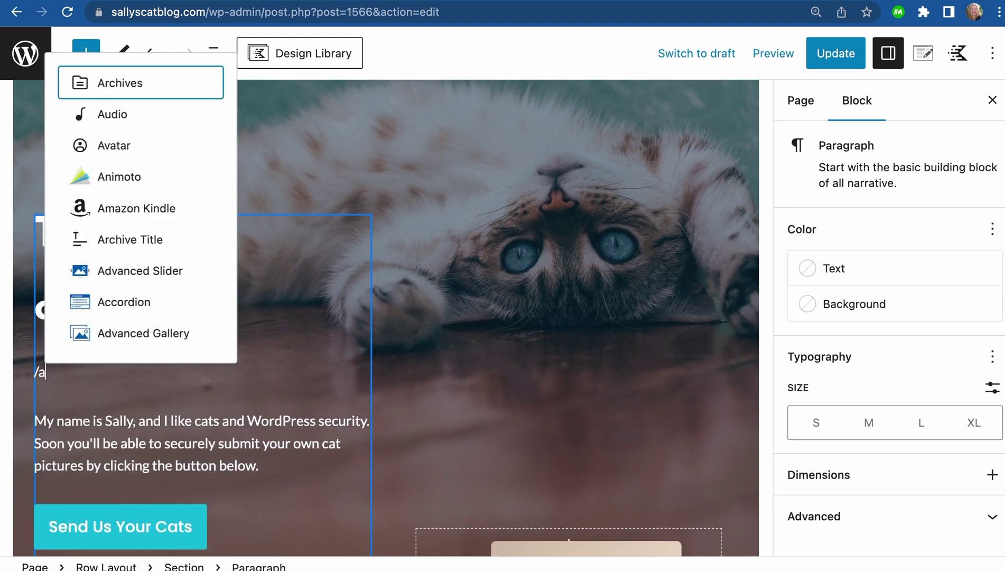
{"action": "key", "text": "Down"}
{"action": "key", "text": "Down"}
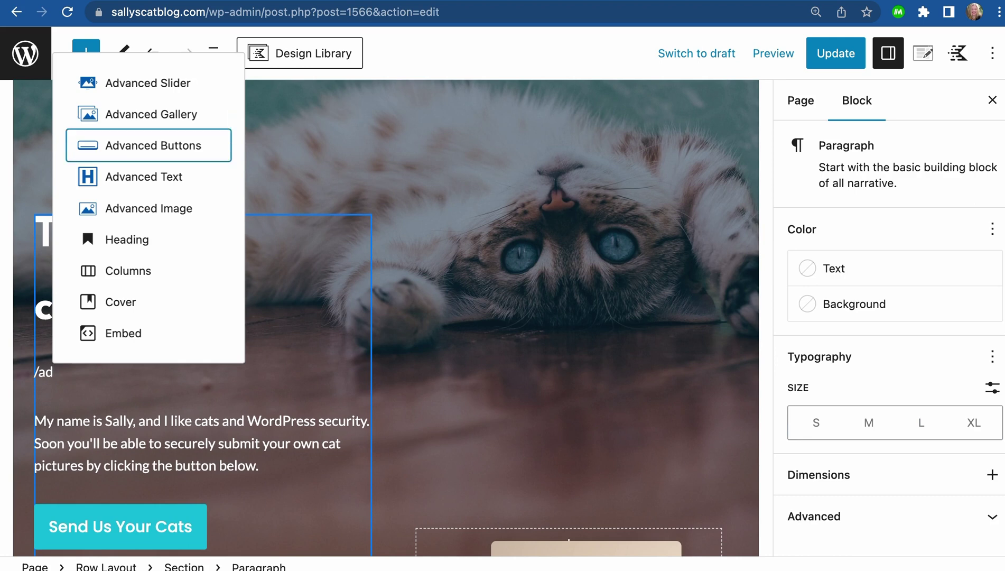
{"action": "key", "text": "Down"}
{"action": "key", "text": "Return"}
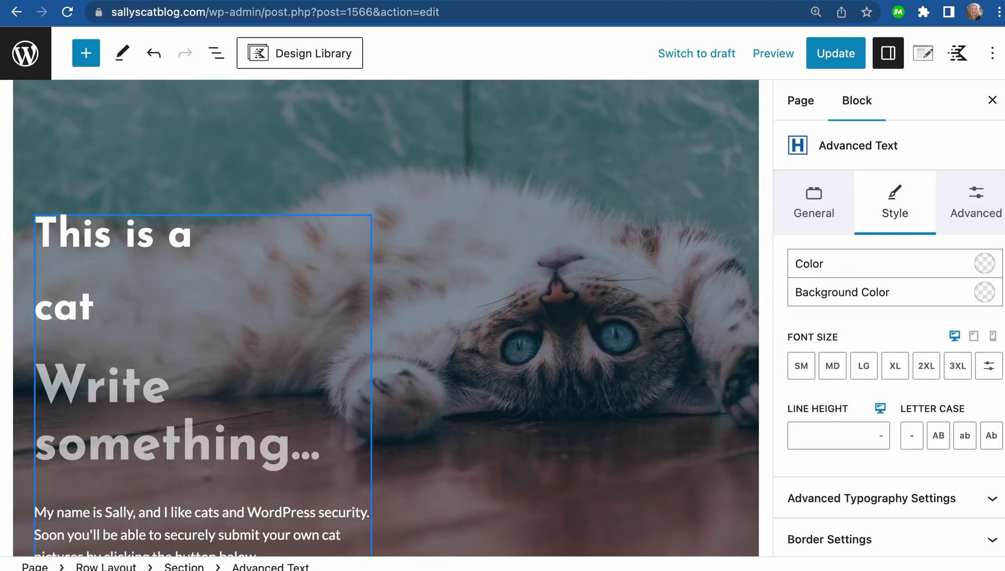
{"action": "type", "text": "blog by S"}
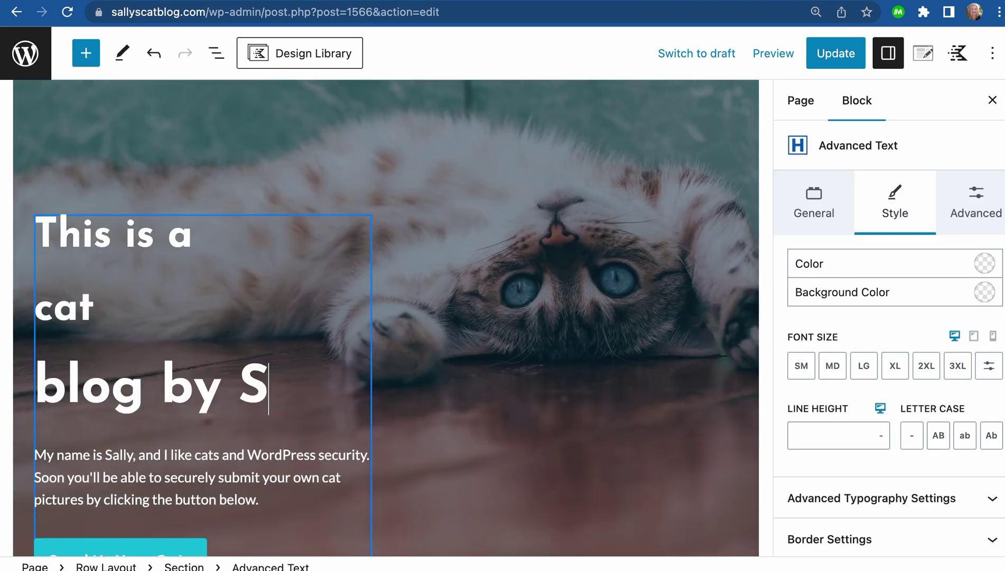
{"action": "type", "text": "ally."}
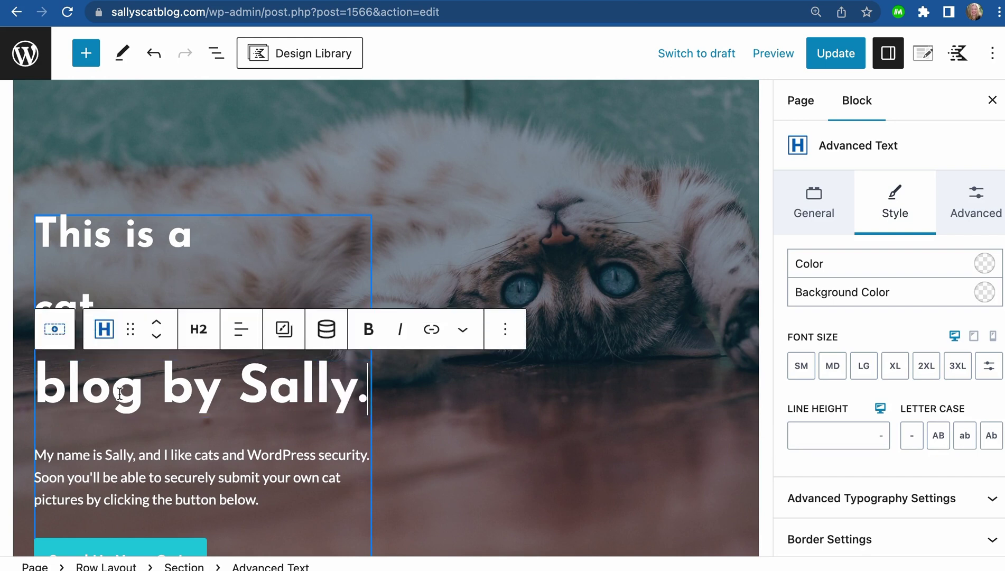
{"action": "left_click", "coordinate": [198, 330]}
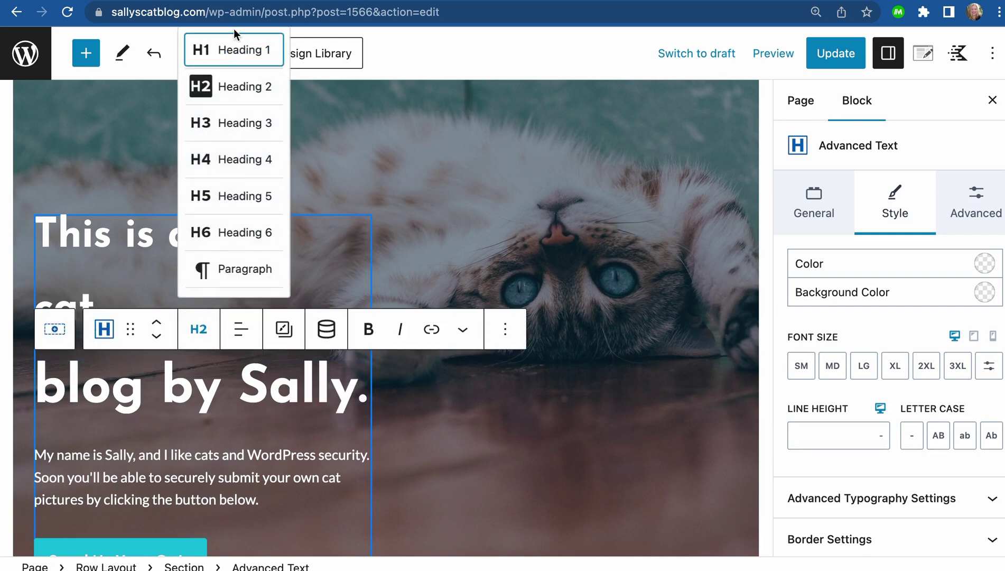
{"action": "left_click", "coordinate": [233, 49]}
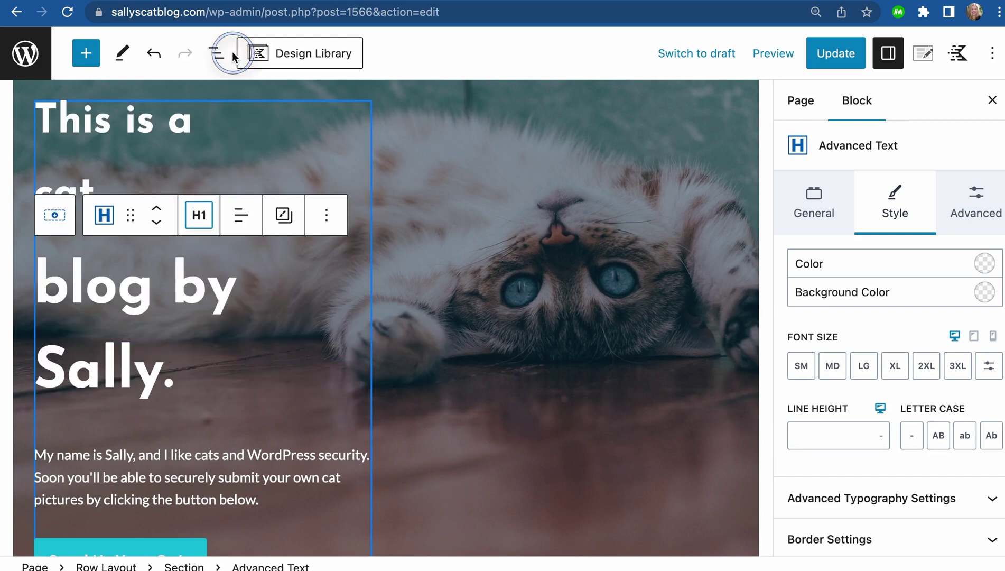
{"action": "left_click", "coordinate": [892, 370]}
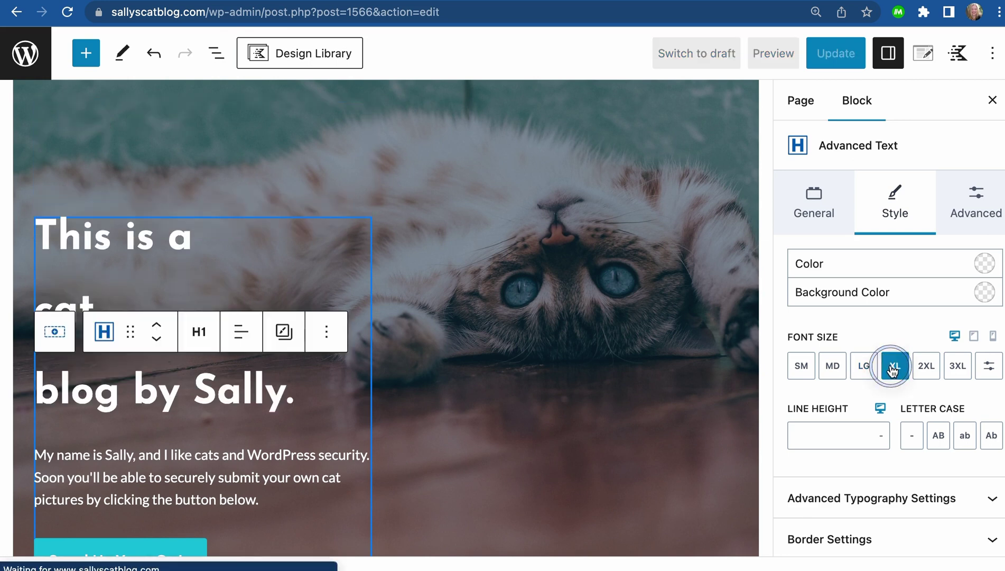
{"action": "left_click", "coordinate": [146, 236]}
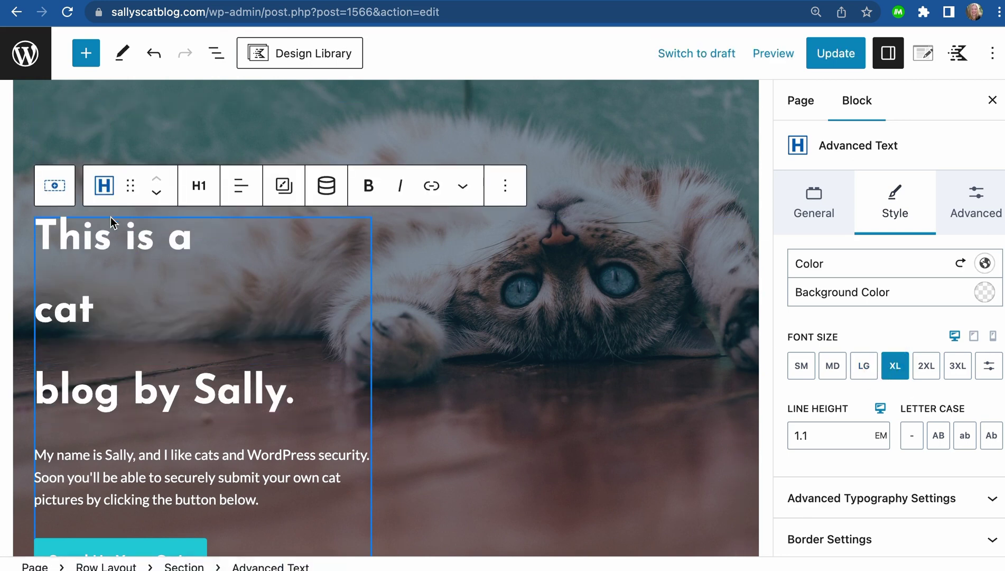
{"action": "left_click", "coordinate": [844, 60]}
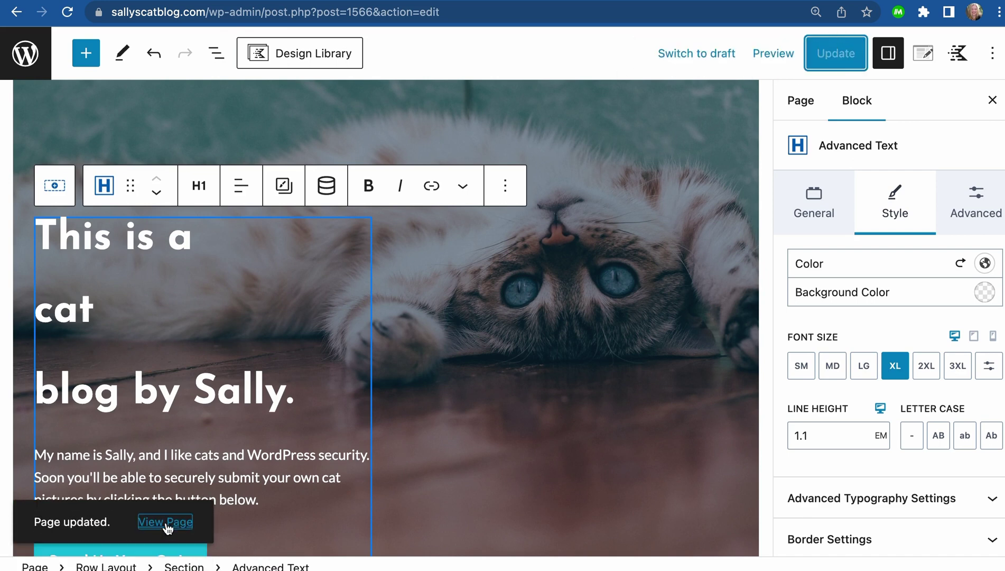
- Check the three stacked hero headings on the live homepage, then return to editing Home
{"action": "left_click", "coordinate": [164, 521]}
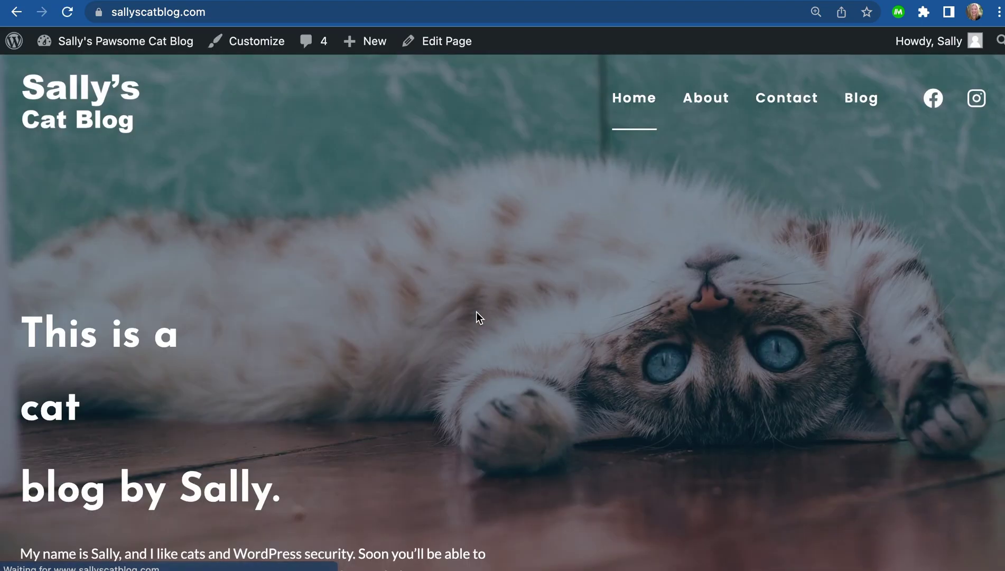
{"action": "scroll", "coordinate": [362, 309], "scroll_direction": "down", "scroll_amount": 2}
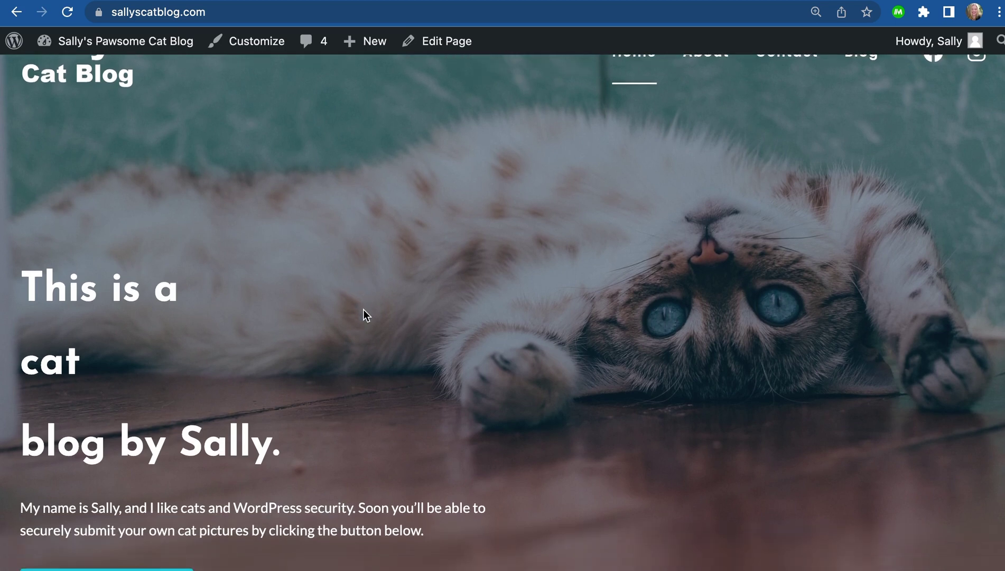
{"action": "scroll", "coordinate": [150, 360], "scroll_direction": "up", "scroll_amount": 2}
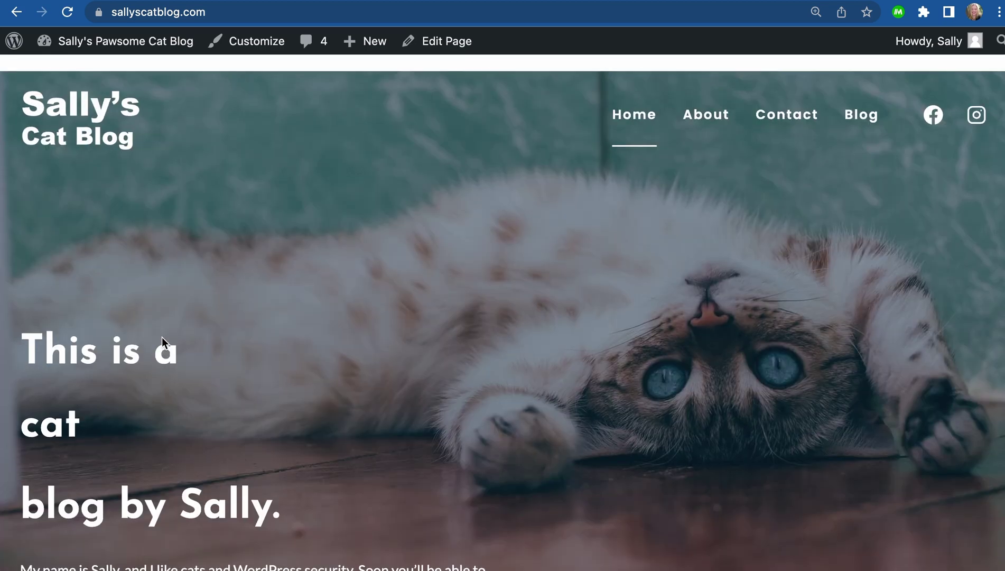
{"action": "left_click", "coordinate": [432, 52]}
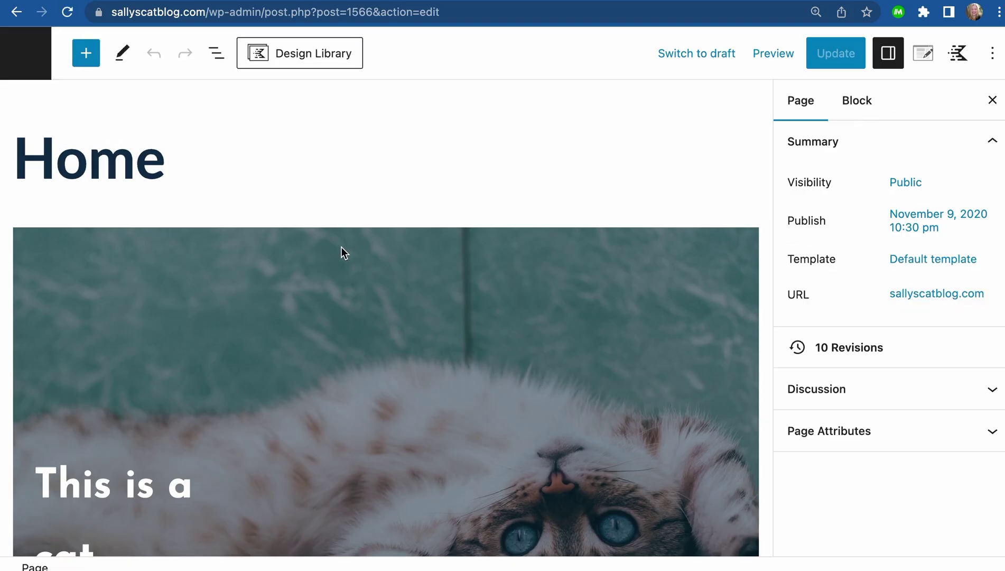
- Inspect the hero's Advanced Text blocks in List View, close it, and click into the 'cat' heading
{"action": "scroll", "coordinate": [341, 247], "scroll_direction": "down", "scroll_amount": 5}
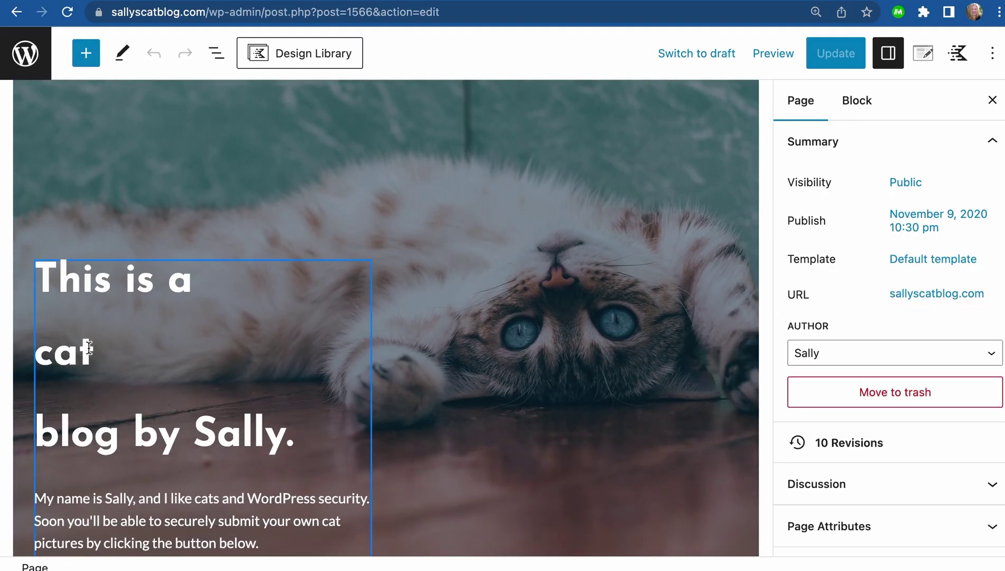
{"action": "left_click", "coordinate": [82, 352]}
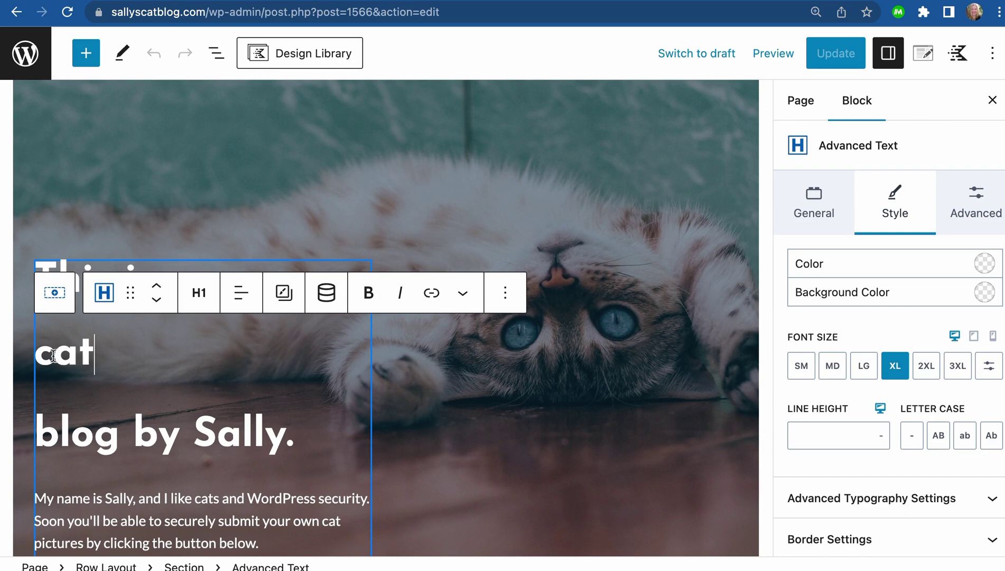
{"action": "left_click", "coordinate": [216, 53]}
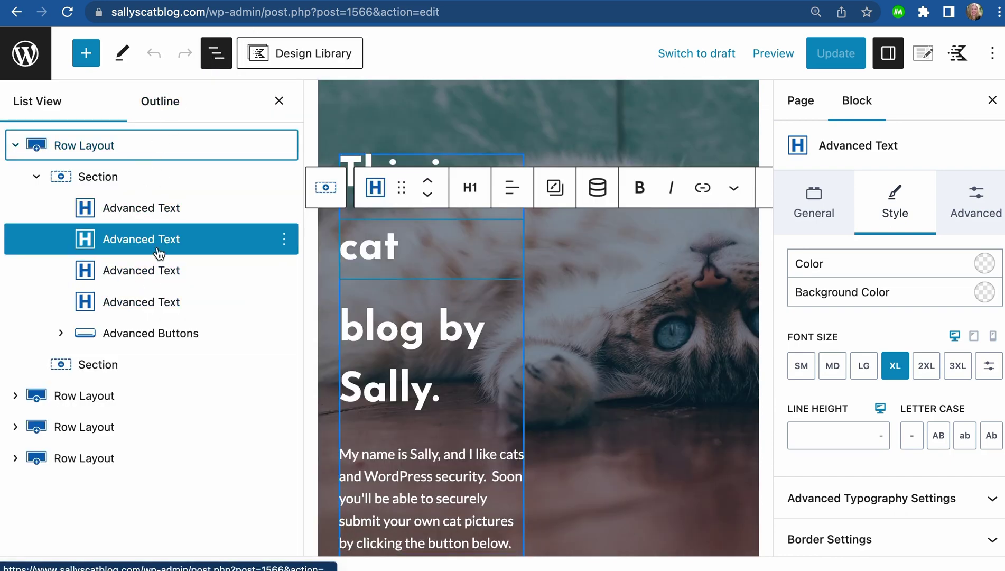
{"action": "left_click", "coordinate": [151, 208]}
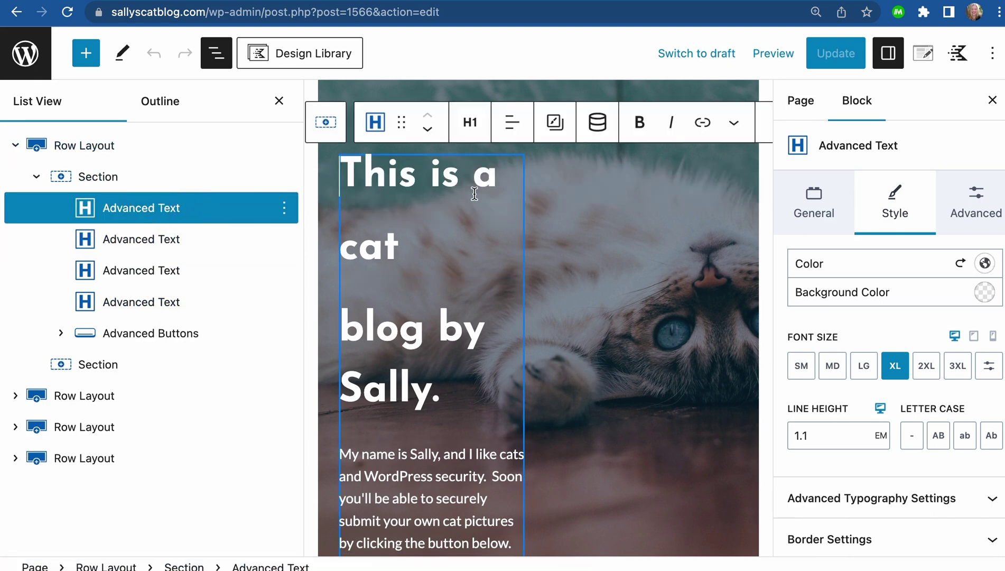
{"action": "left_click", "coordinate": [191, 238]}
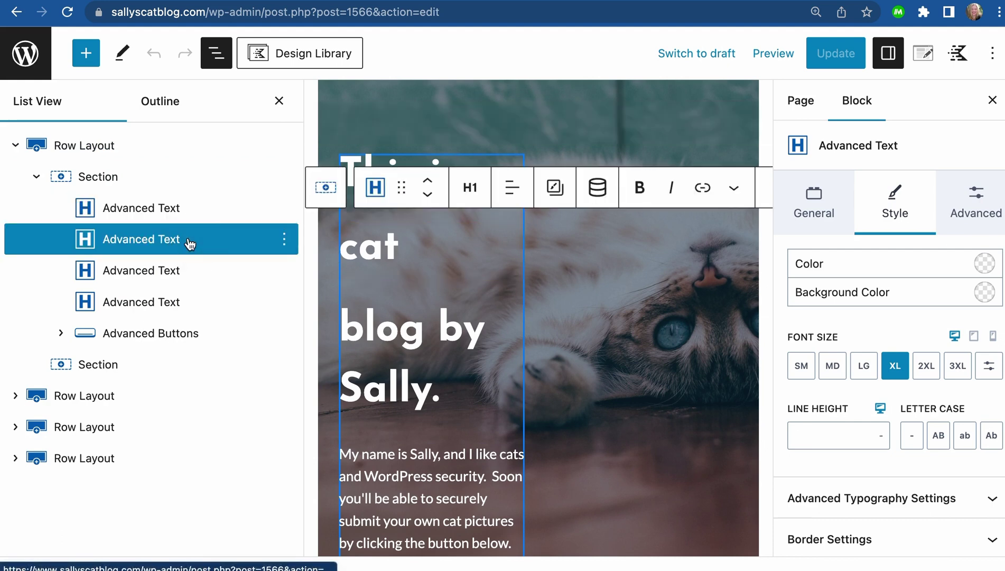
{"action": "left_click", "coordinate": [170, 271]}
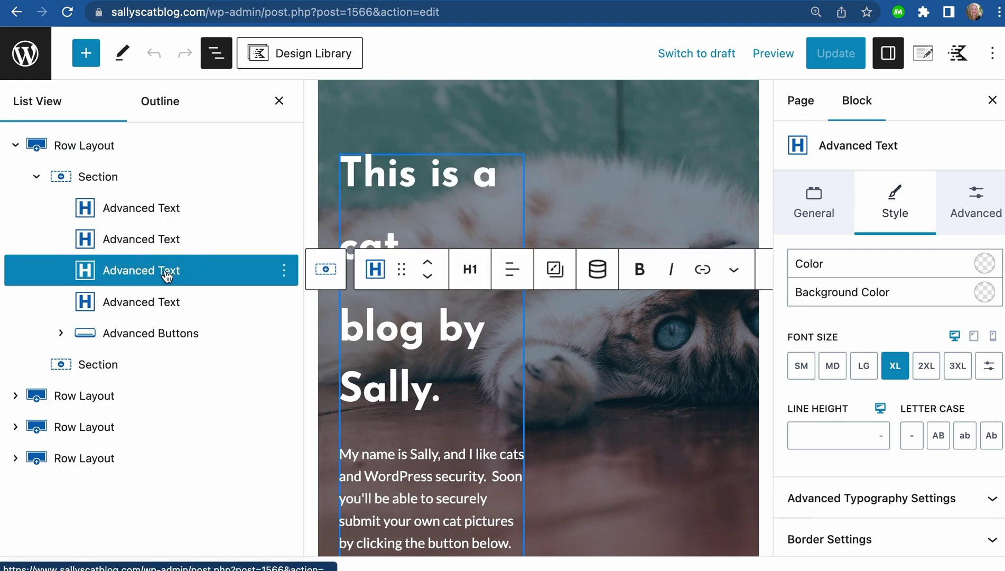
{"action": "left_click", "coordinate": [153, 306]}
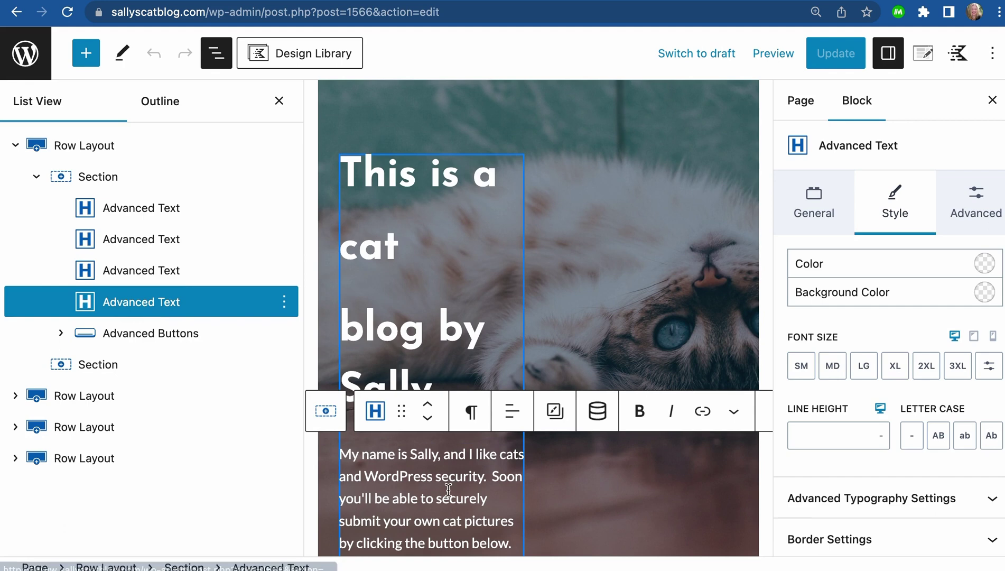
{"action": "left_click", "coordinate": [186, 248]}
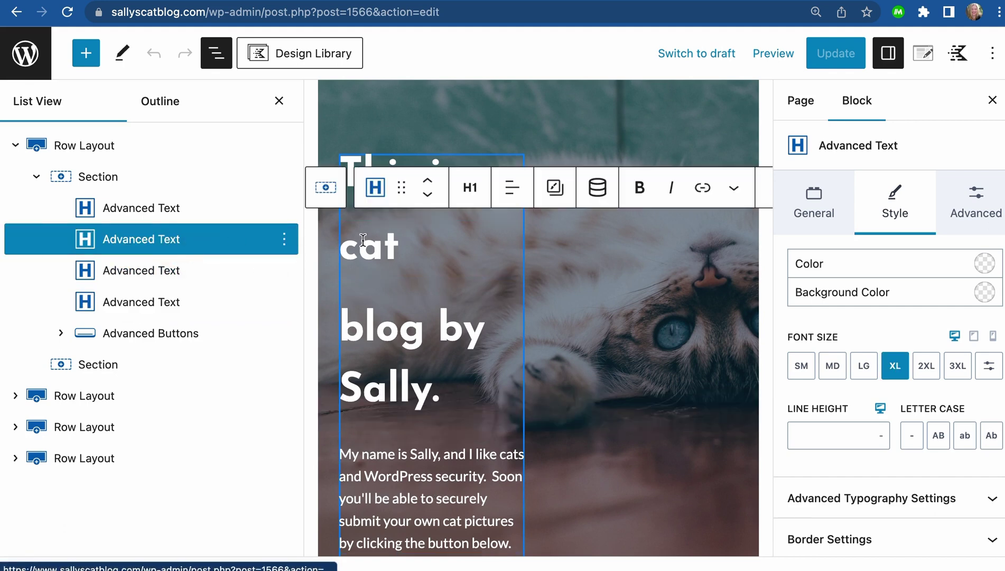
{"action": "left_click", "coordinate": [278, 101]}
{"action": "left_click", "coordinate": [94, 354]}
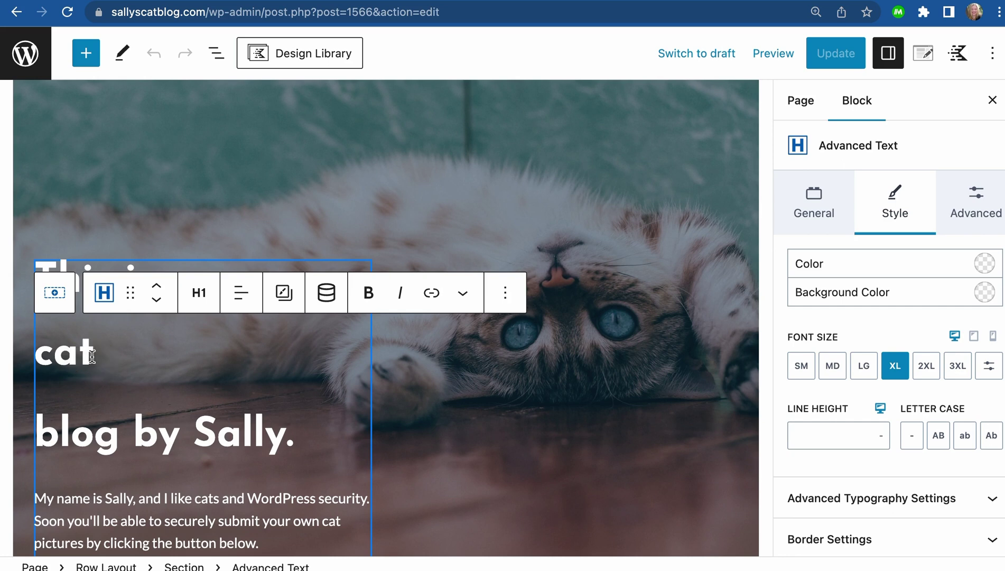
- Apply the Typed Text format to 'cat' and expand its Additional Strings
{"action": "left_click_drag", "start_coordinate": [94, 353], "coordinate": [35, 354]}
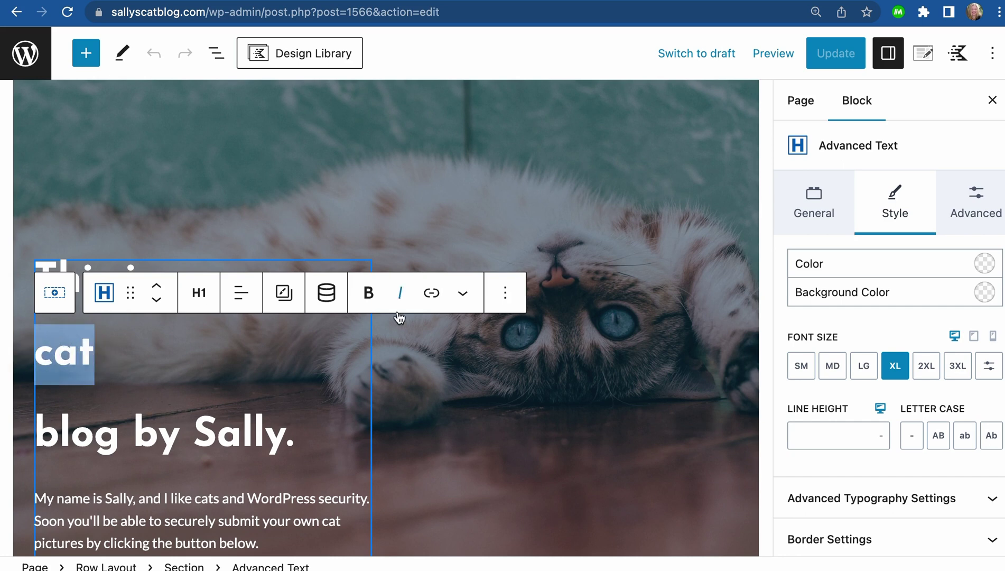
{"action": "left_click", "coordinate": [464, 292]}
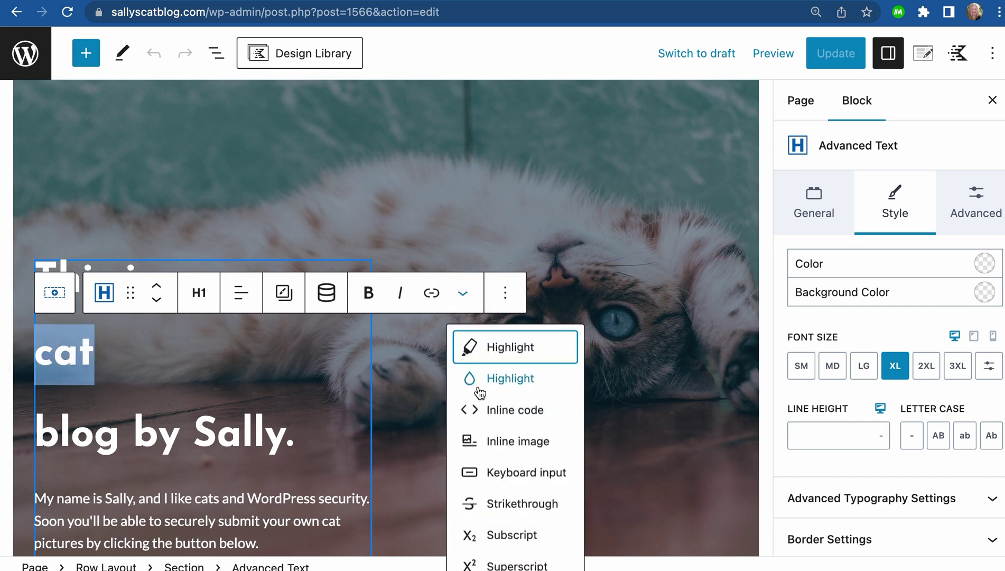
{"action": "scroll", "coordinate": [479, 392], "scroll_direction": "down", "scroll_amount": 1}
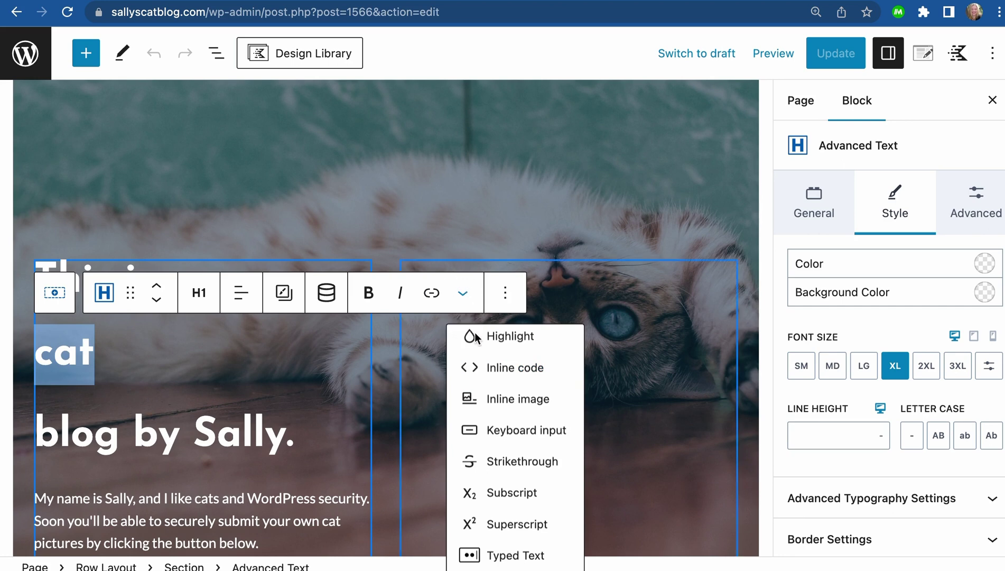
{"action": "left_click", "coordinate": [515, 554]}
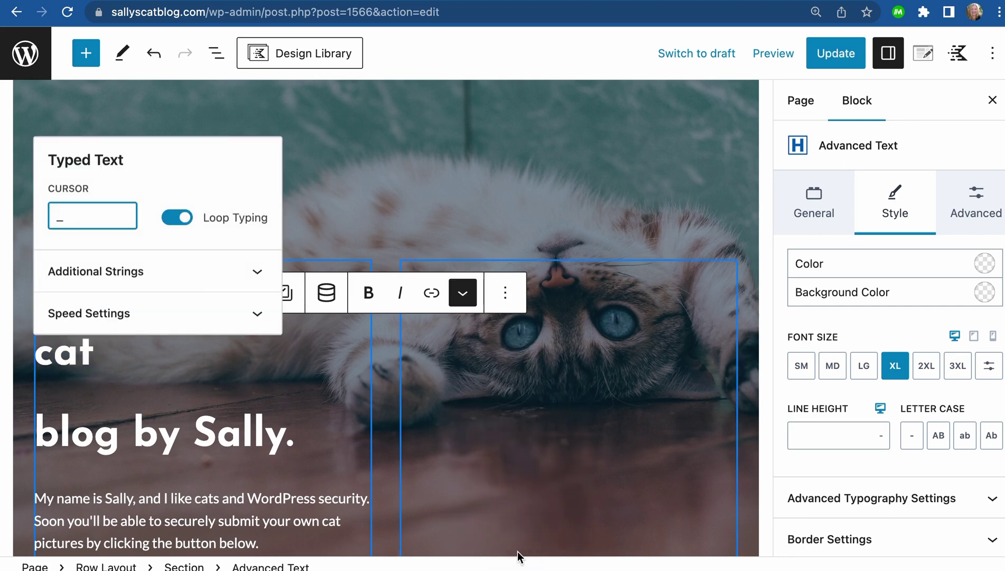
{"action": "left_click", "coordinate": [140, 274]}
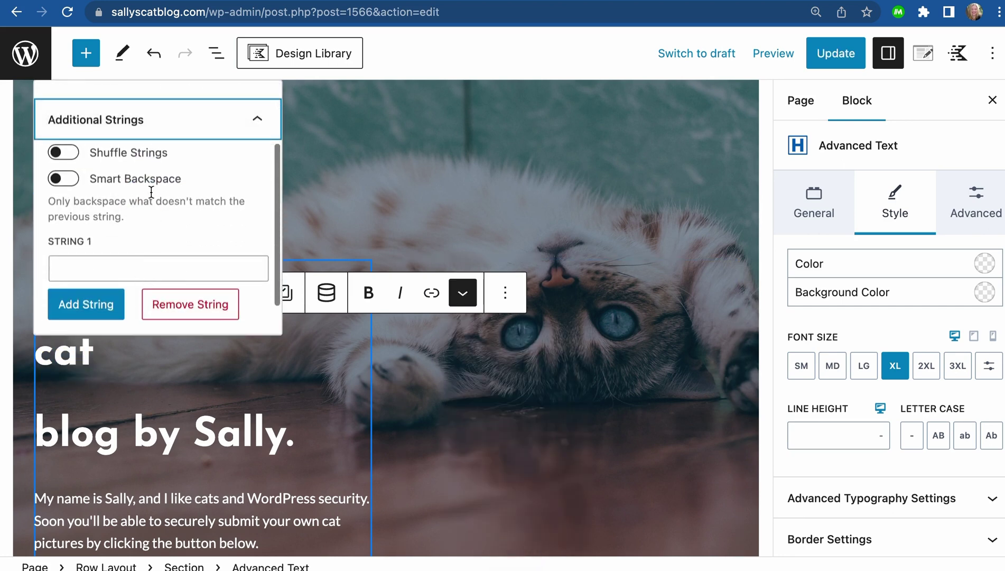
- Enter typed strings 'feline', 'kitten' and 'chonky cat', plus an empty fourth string
{"action": "left_click", "coordinate": [99, 269]}
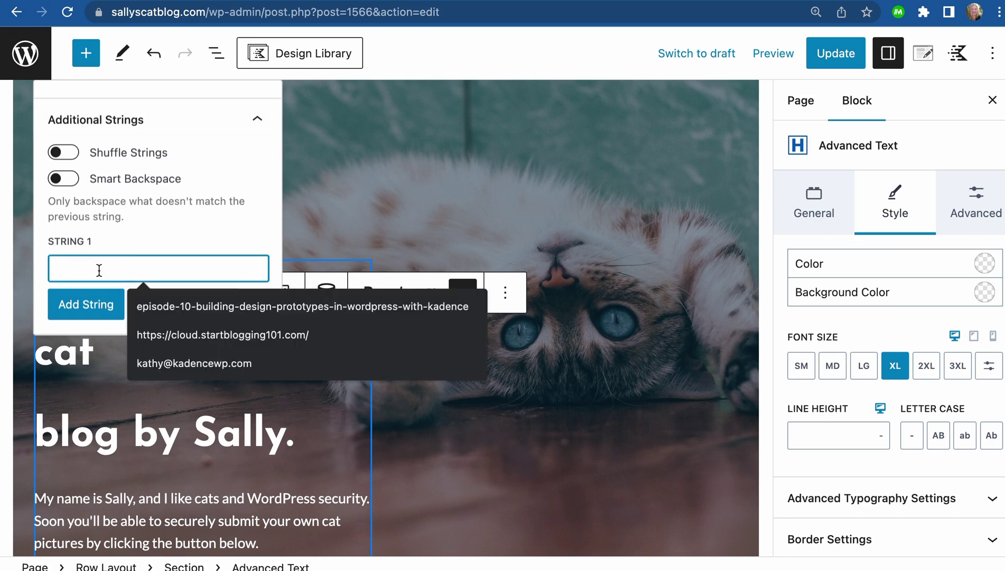
{"action": "type", "text": "feline"}
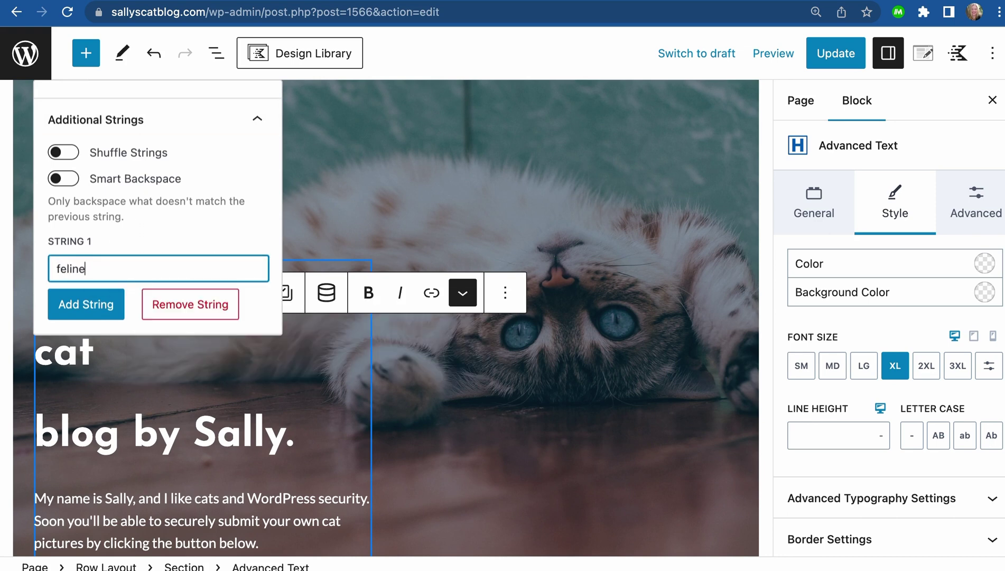
{"action": "left_click", "coordinate": [86, 303]}
{"action": "left_click", "coordinate": [94, 319]}
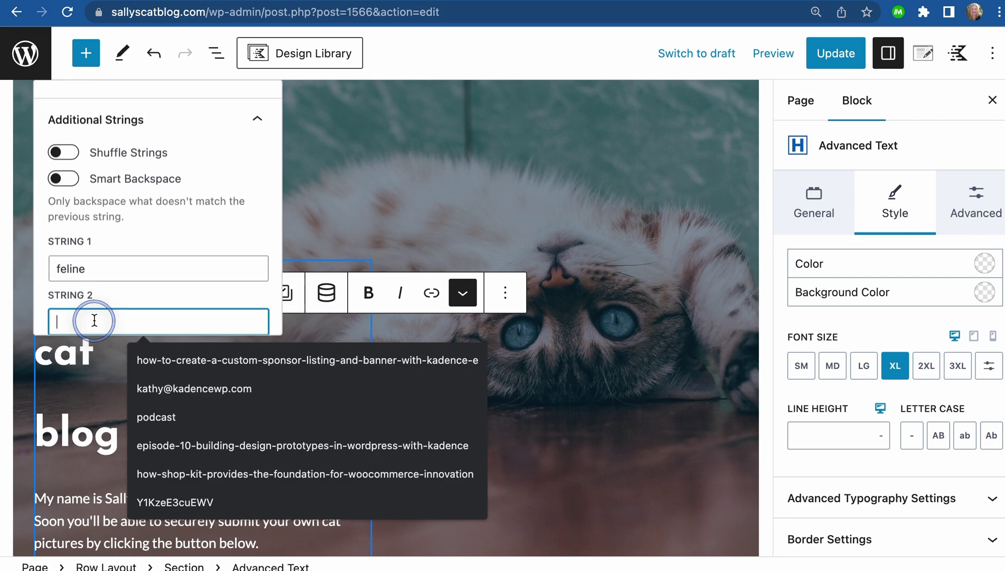
{"action": "type", "text": "kitten"}
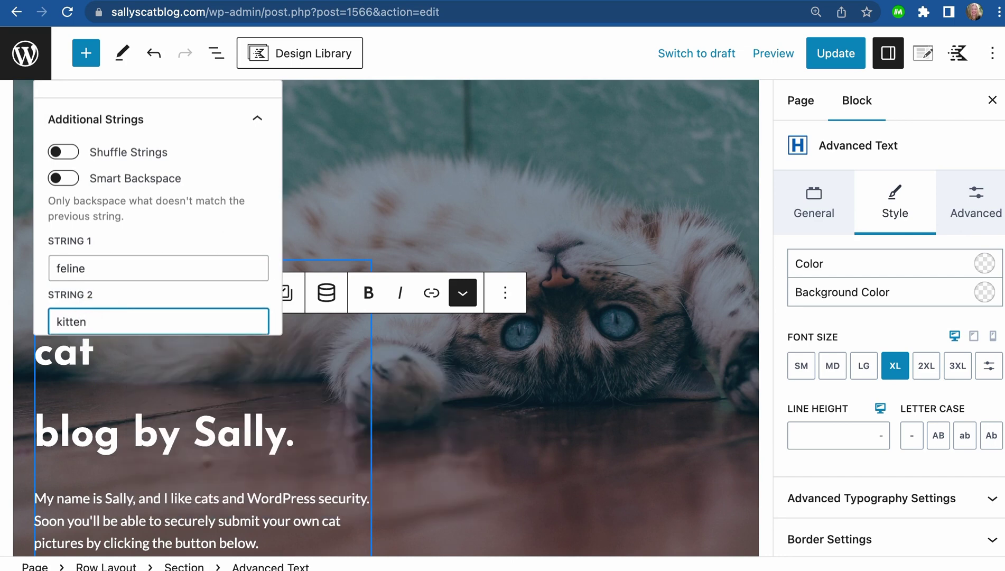
{"action": "scroll", "coordinate": [63, 300], "scroll_direction": "down", "scroll_amount": 3}
{"action": "left_click", "coordinate": [85, 261]}
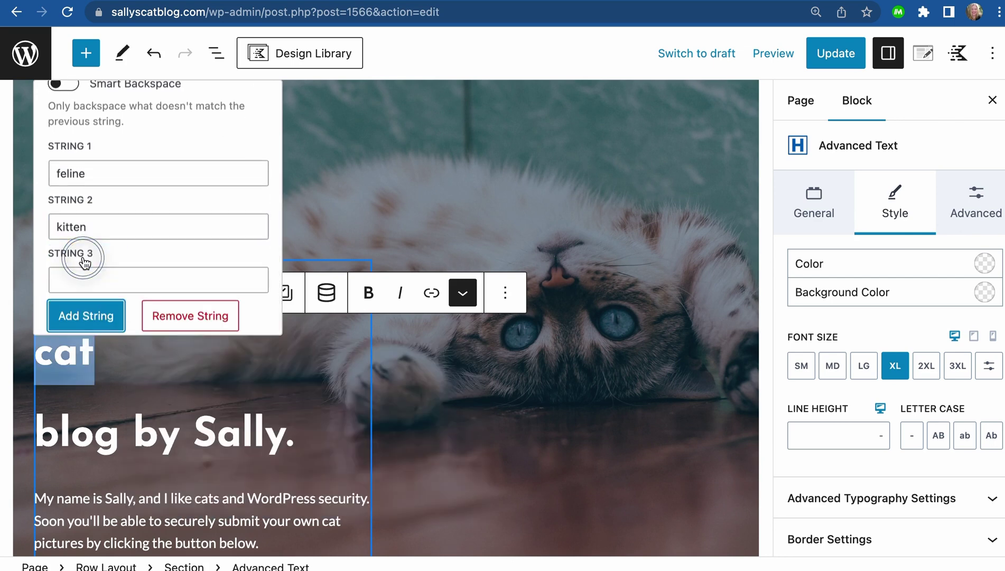
{"action": "left_click", "coordinate": [83, 279]}
{"action": "type", "text": "c"}
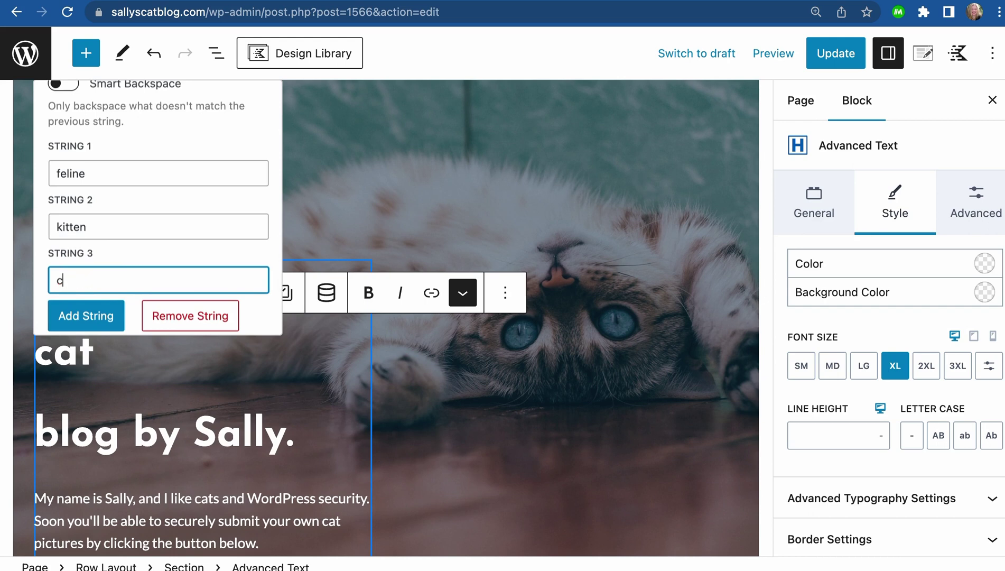
{"action": "type", "text": "oonky cat"}
{"action": "left_click", "coordinate": [82, 317]}
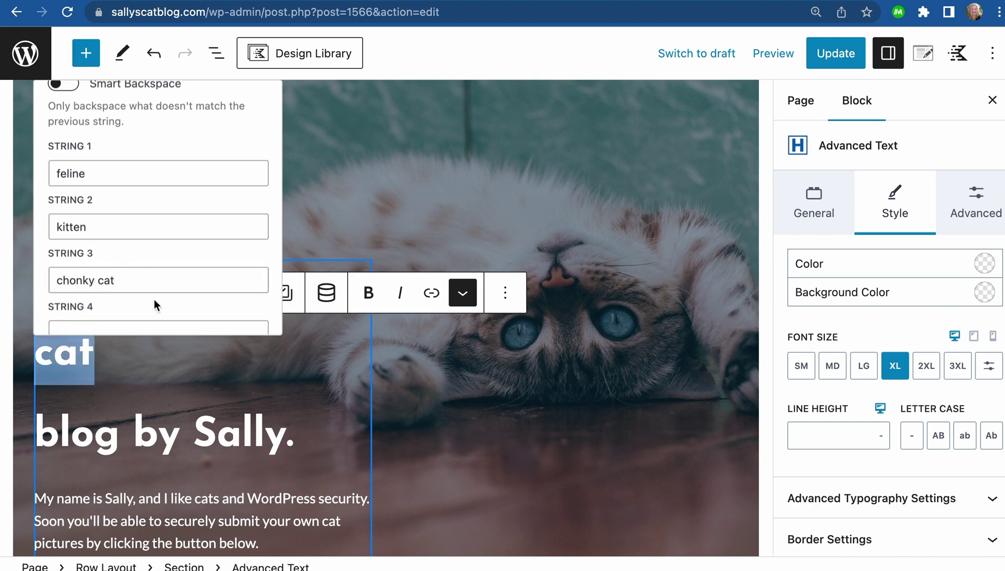
{"action": "scroll", "coordinate": [171, 265], "scroll_direction": "down", "scroll_amount": 3}
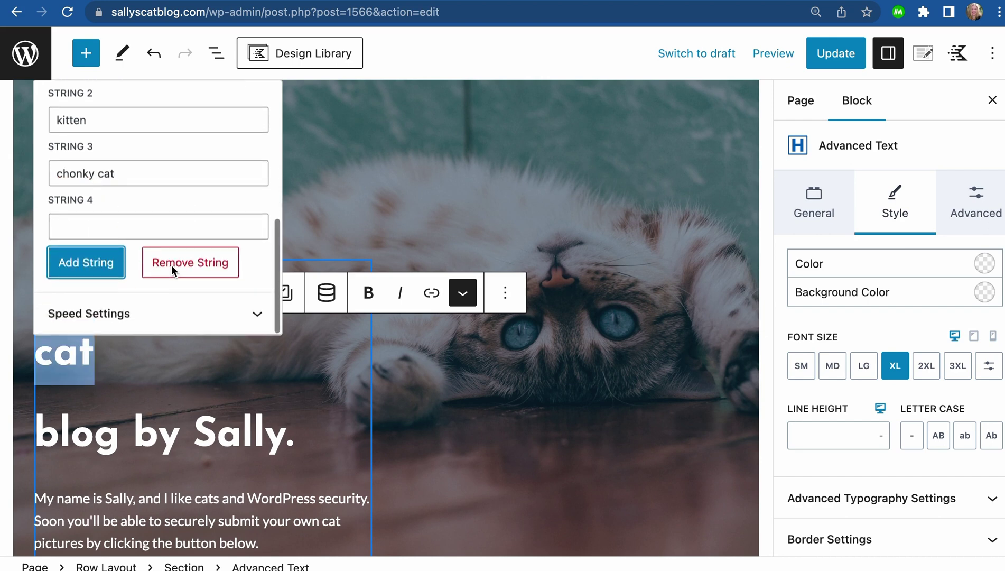
- Set the typing Start Delay to 100 ms and Type Speed to about 400 ms
{"action": "left_click", "coordinate": [168, 317]}
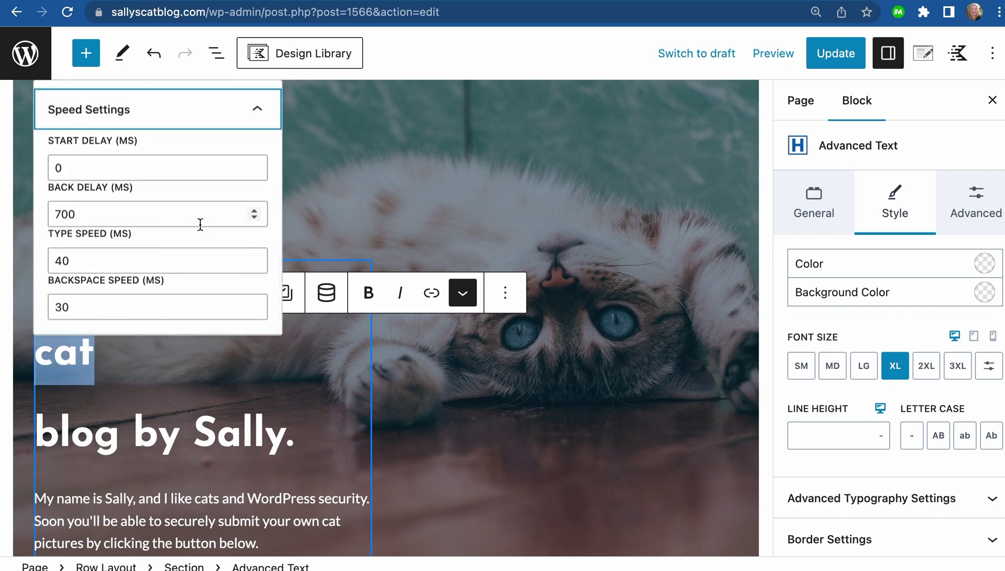
{"action": "left_click", "coordinate": [60, 167]}
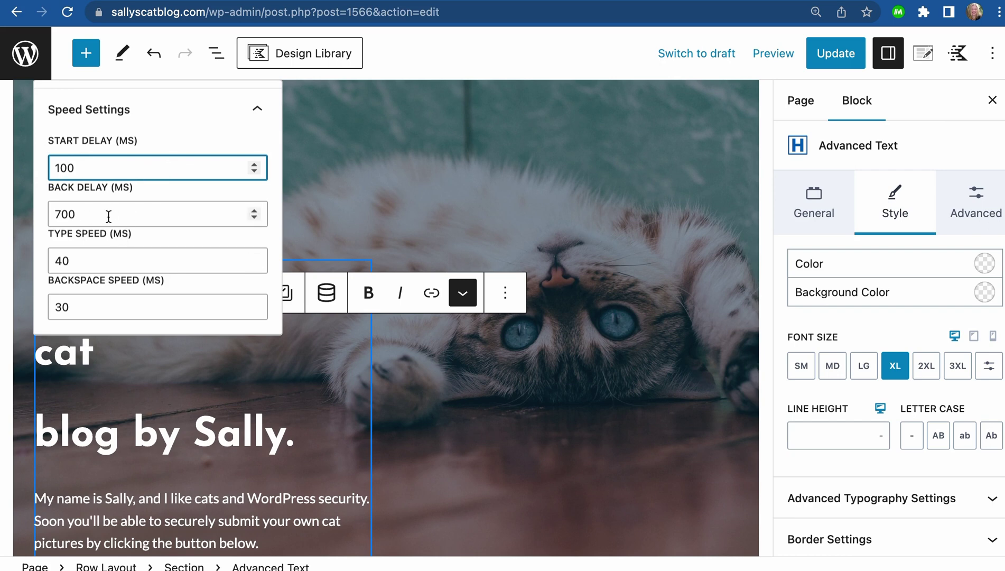
{"action": "left_click", "coordinate": [86, 260]}
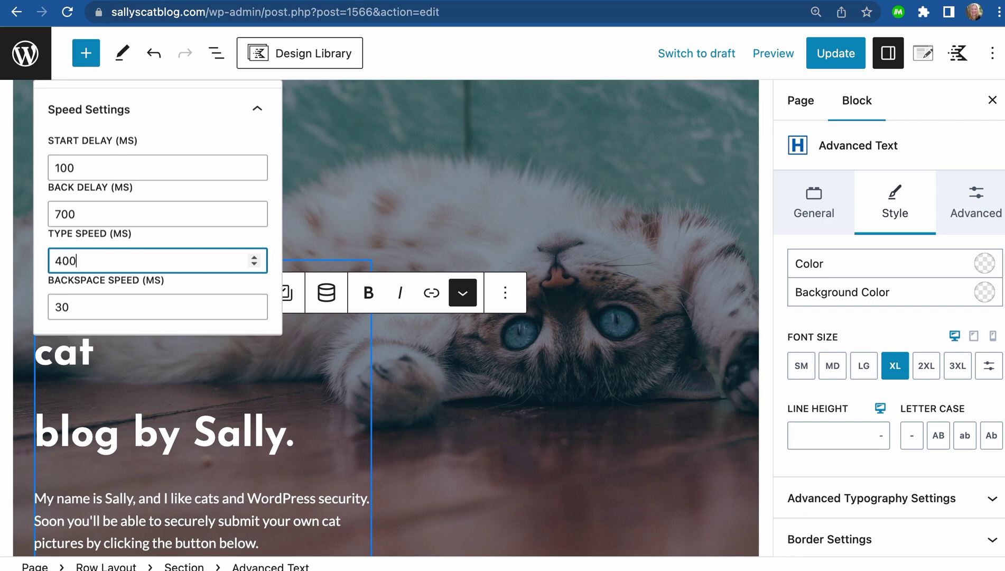
{"action": "scroll", "coordinate": [97, 261], "scroll_direction": "down", "scroll_amount": 4}
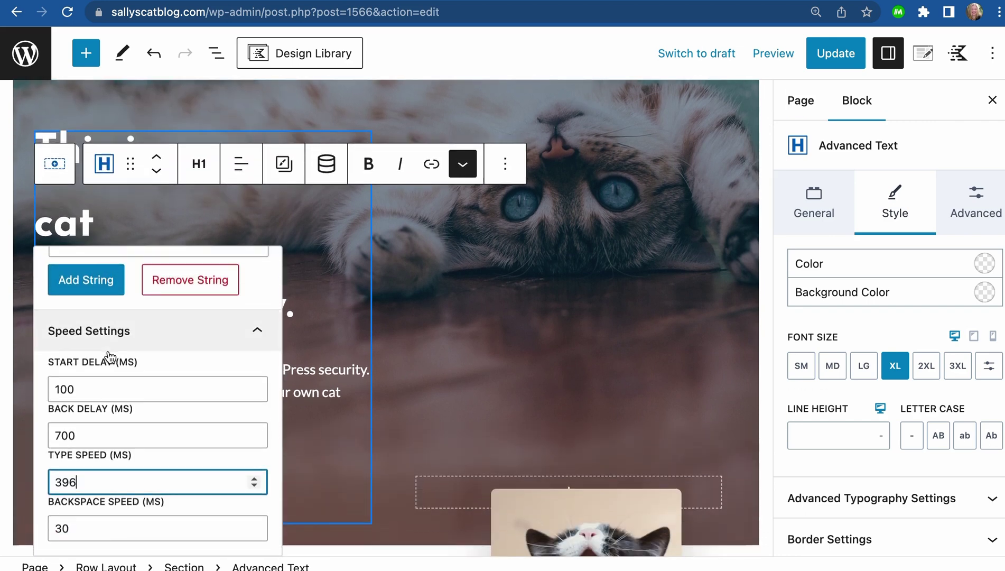
- Colour the 'cat' heading teal using the 13B8D7 preset
{"action": "scroll", "coordinate": [107, 353], "scroll_direction": "up", "scroll_amount": 5}
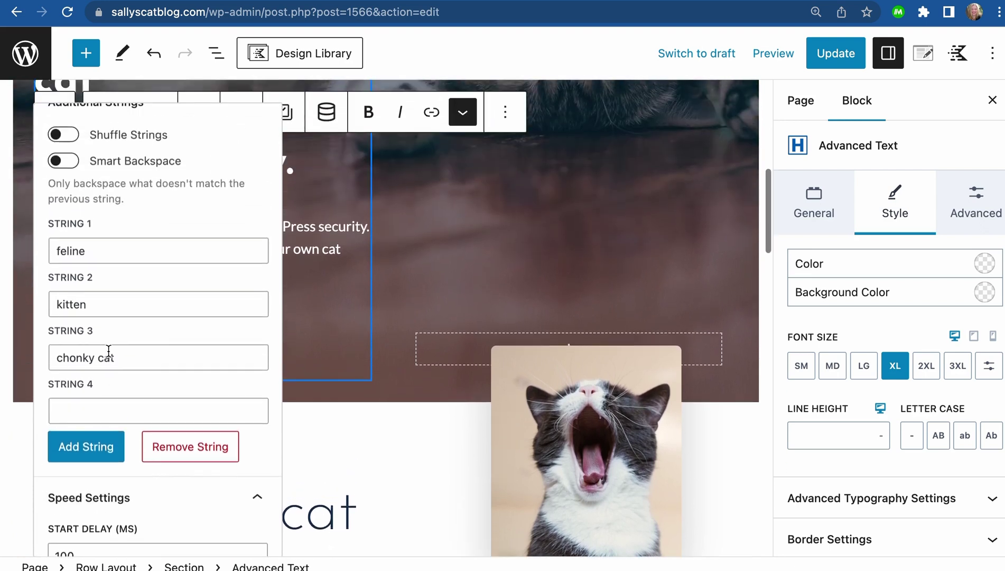
{"action": "scroll", "coordinate": [152, 261], "scroll_direction": "up", "scroll_amount": 3}
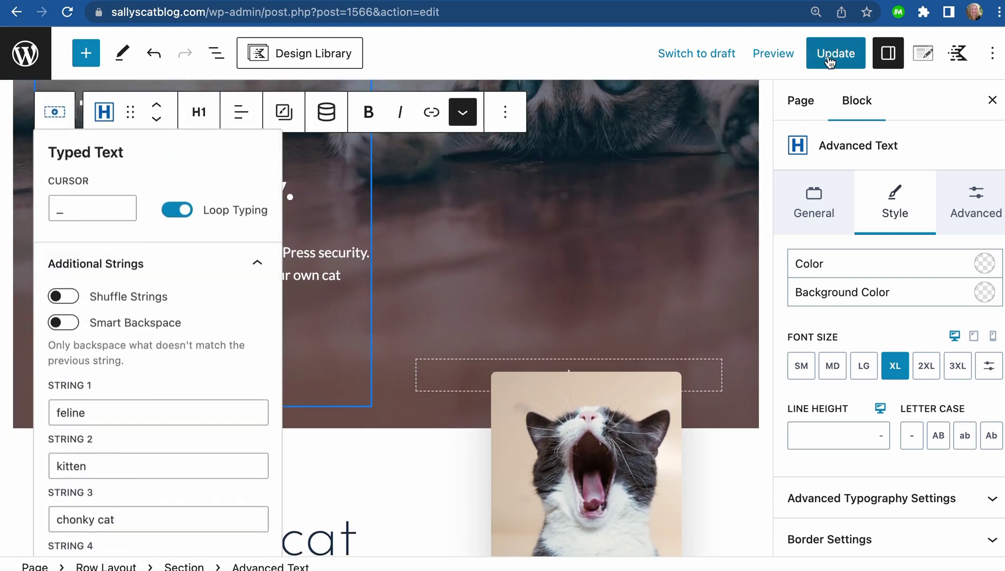
{"action": "left_click", "coordinate": [983, 264]}
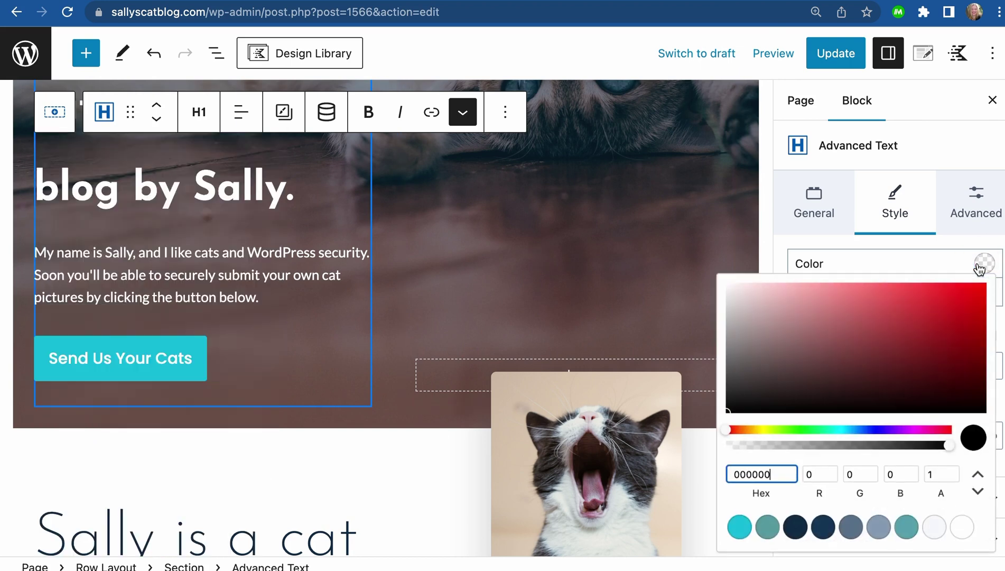
{"action": "left_click", "coordinate": [739, 526]}
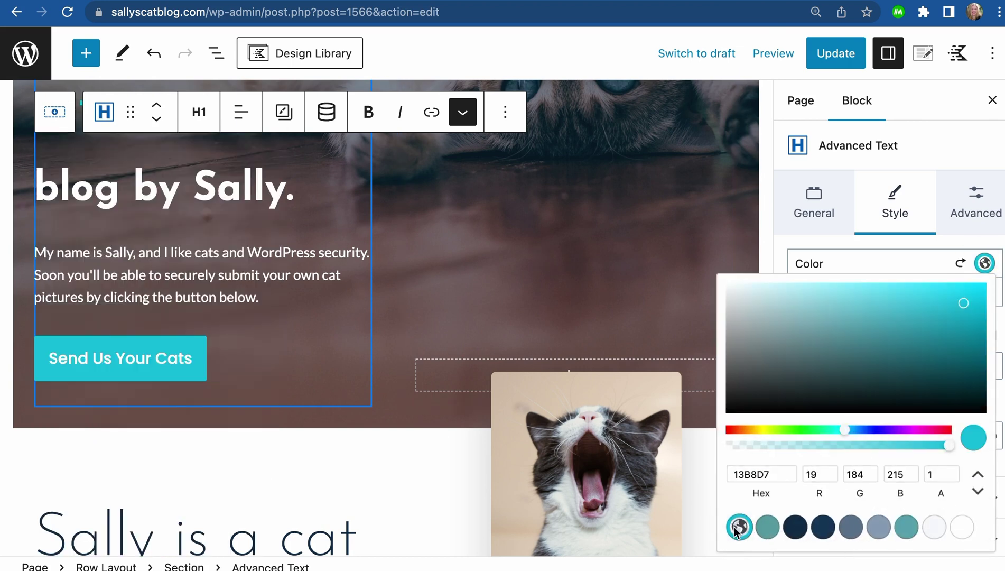
- Update the page and open the live homepage
{"action": "scroll", "coordinate": [467, 248], "scroll_direction": "up", "scroll_amount": 3}
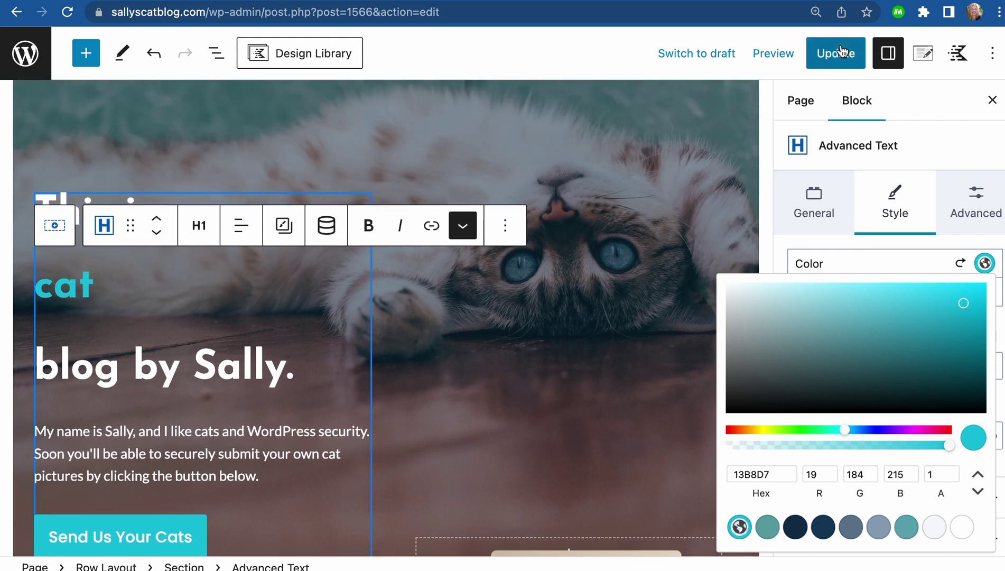
{"action": "left_click", "coordinate": [827, 57]}
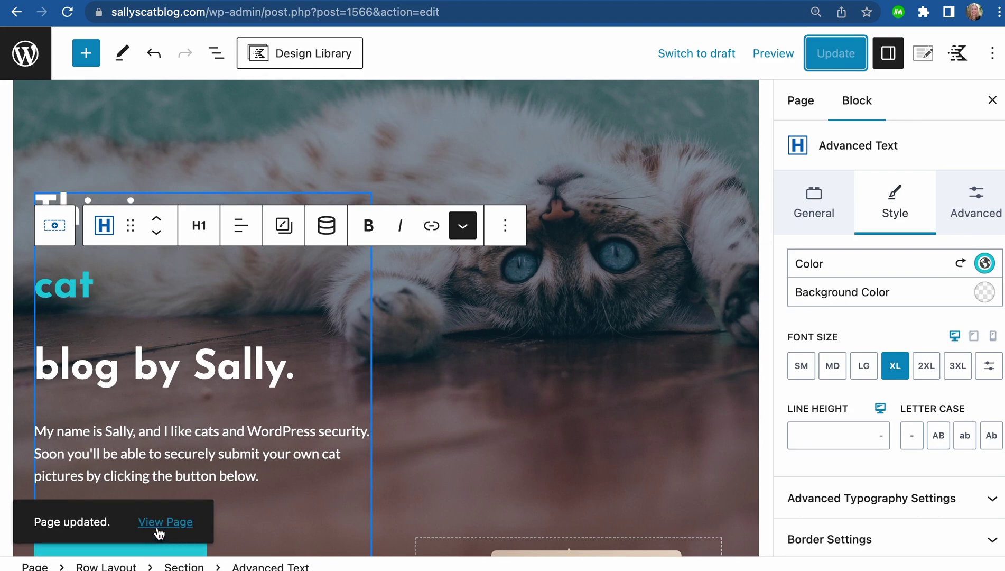
{"action": "left_click", "coordinate": [160, 524]}
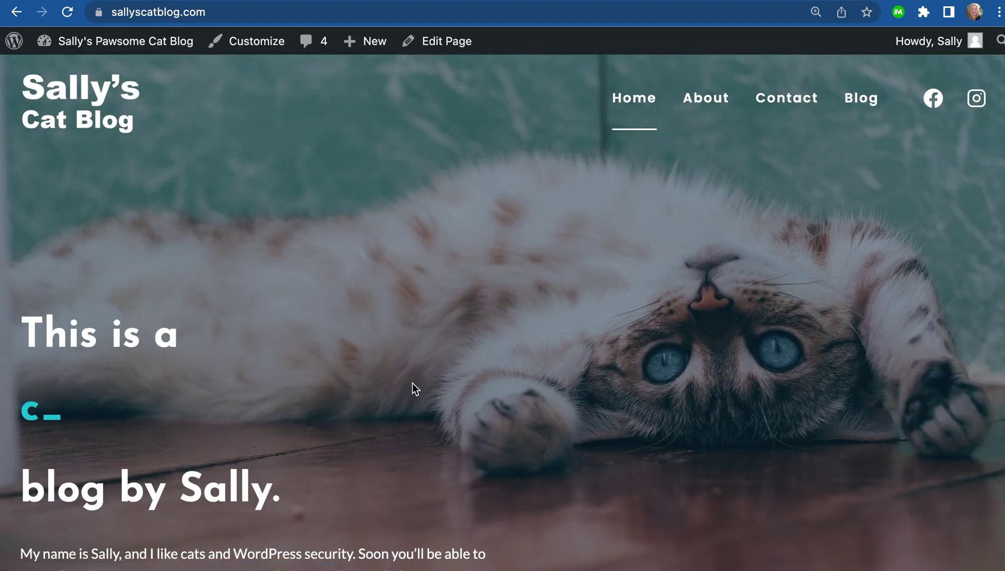